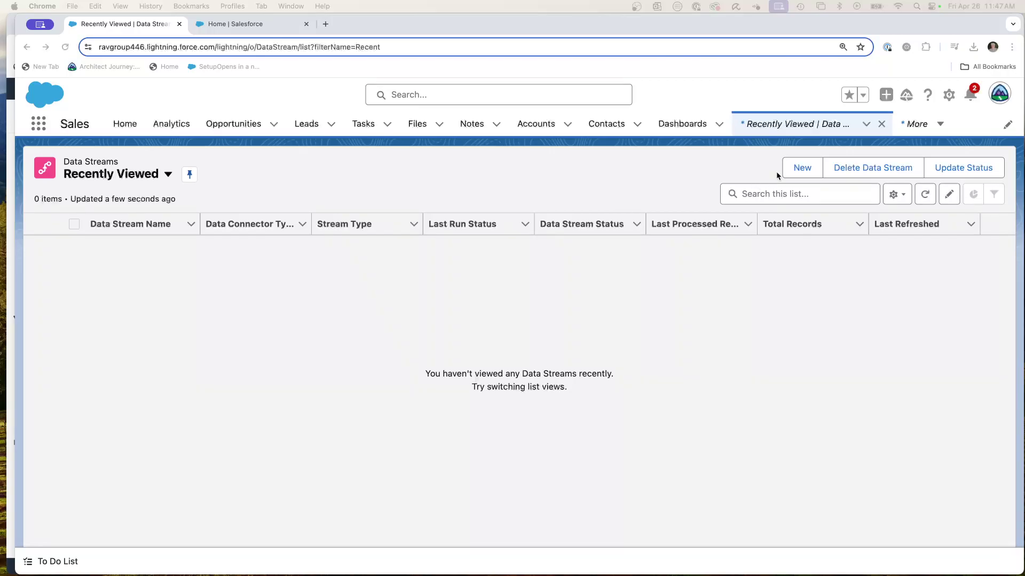
# - Start a new data stream and browse the list of available source connectors
pyautogui.click(798, 169)
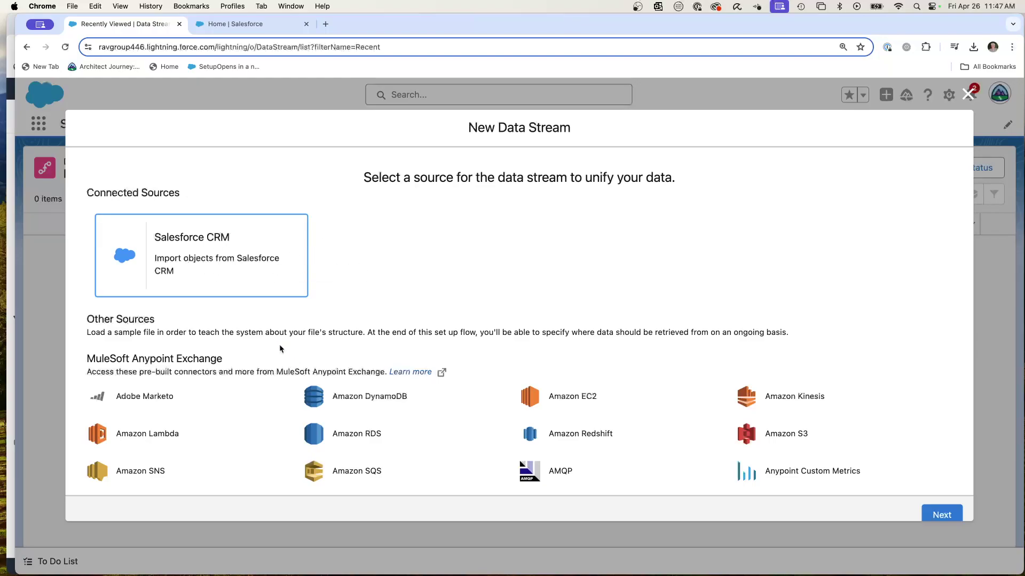
pyautogui.scroll(-2, 209, 322)
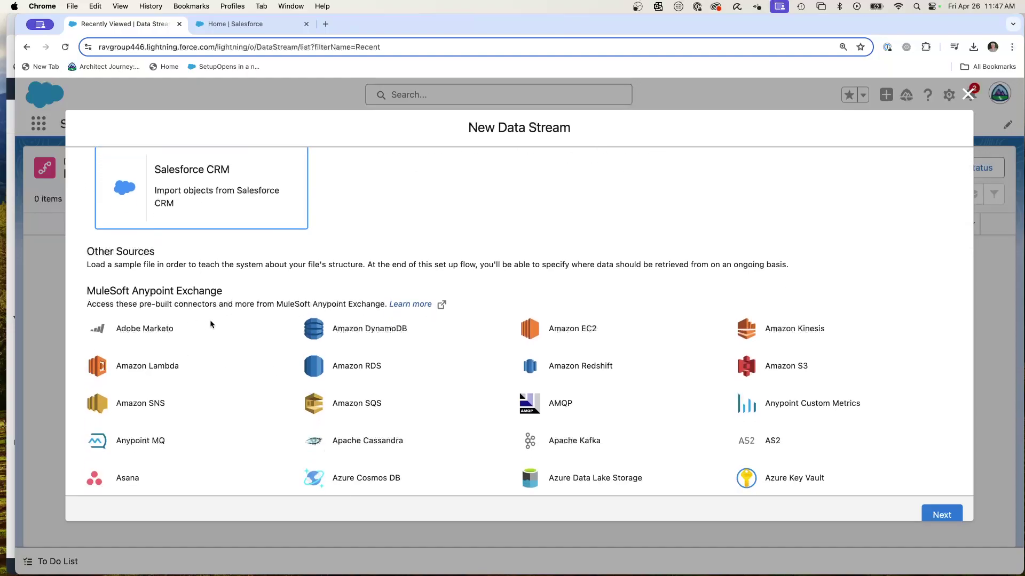
pyautogui.scroll(2, 209, 324)
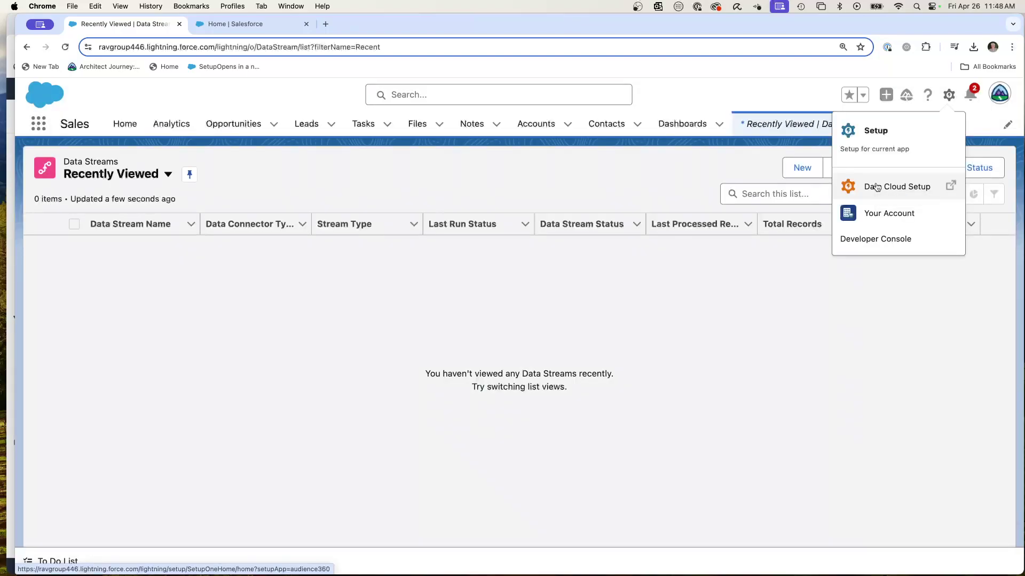
# - Begin a new Amazon S3 connection from the Connectors page in Data Cloud Setup
pyautogui.click(877, 187)
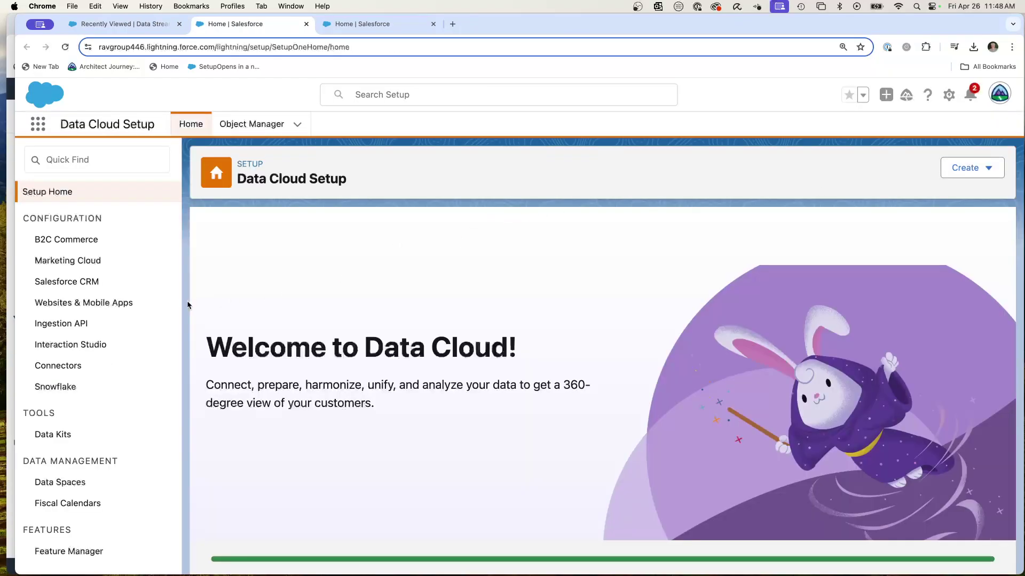
pyautogui.click(59, 373)
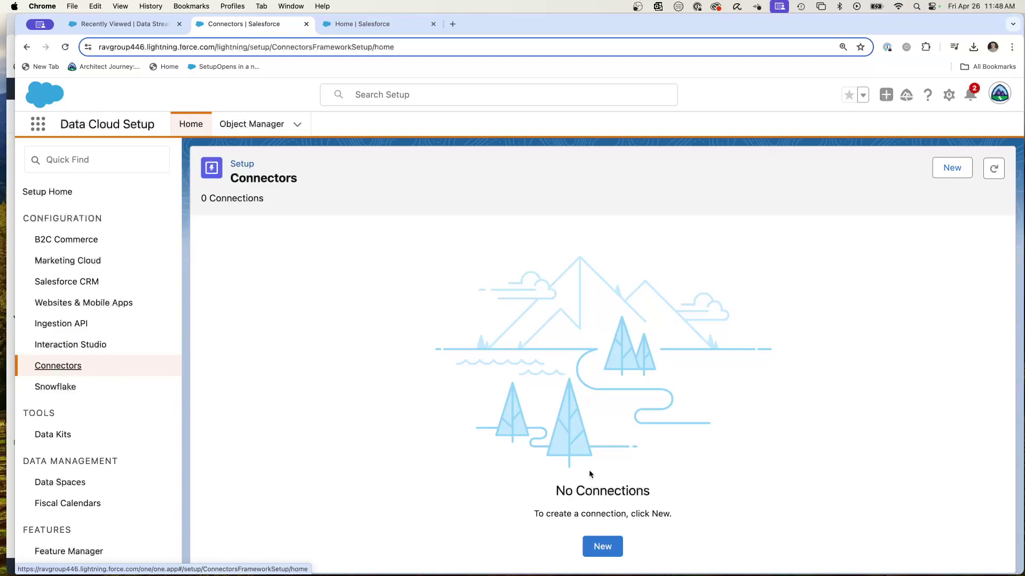
pyautogui.click(602, 547)
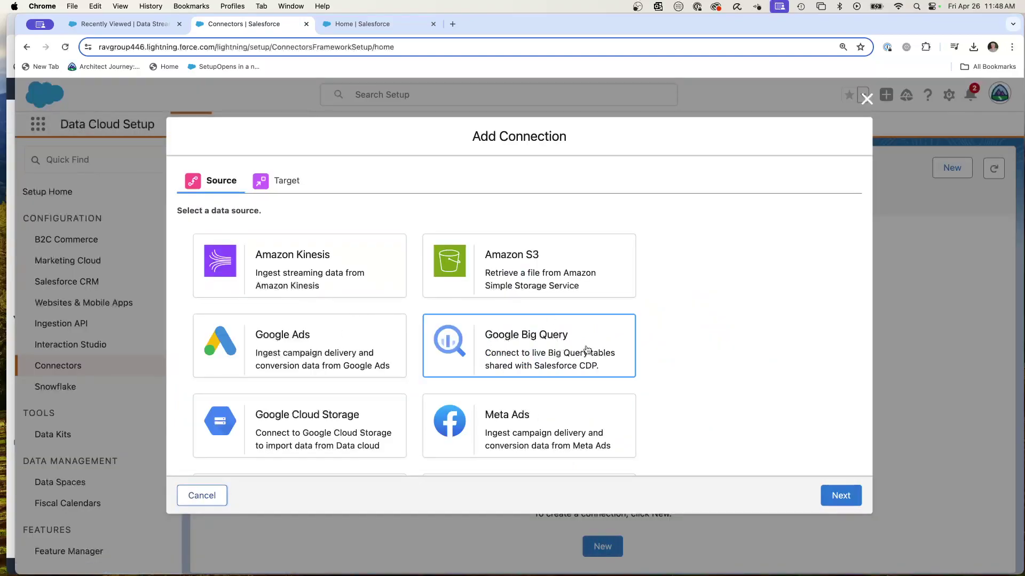
pyautogui.click(534, 280)
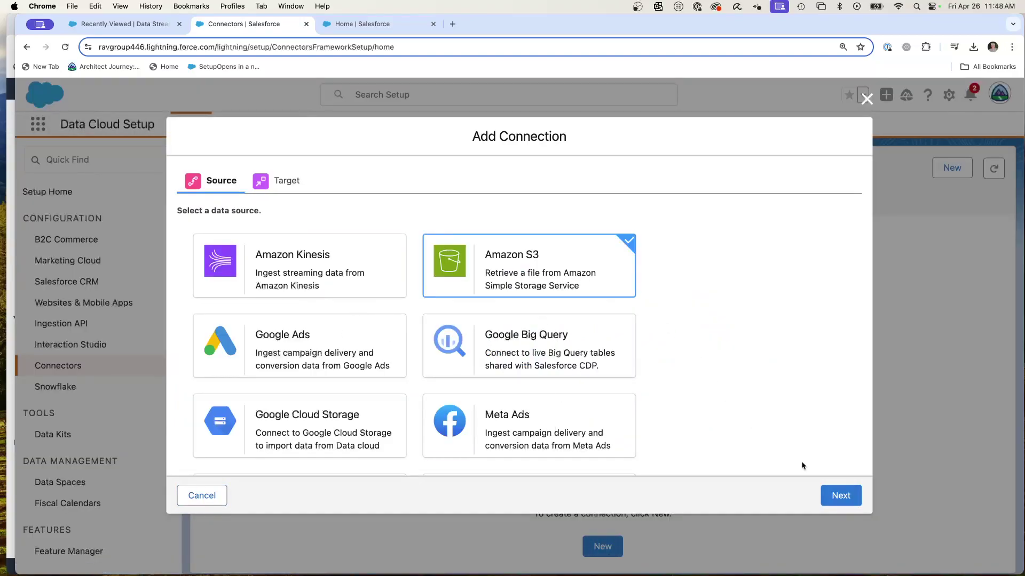
pyautogui.click(841, 495)
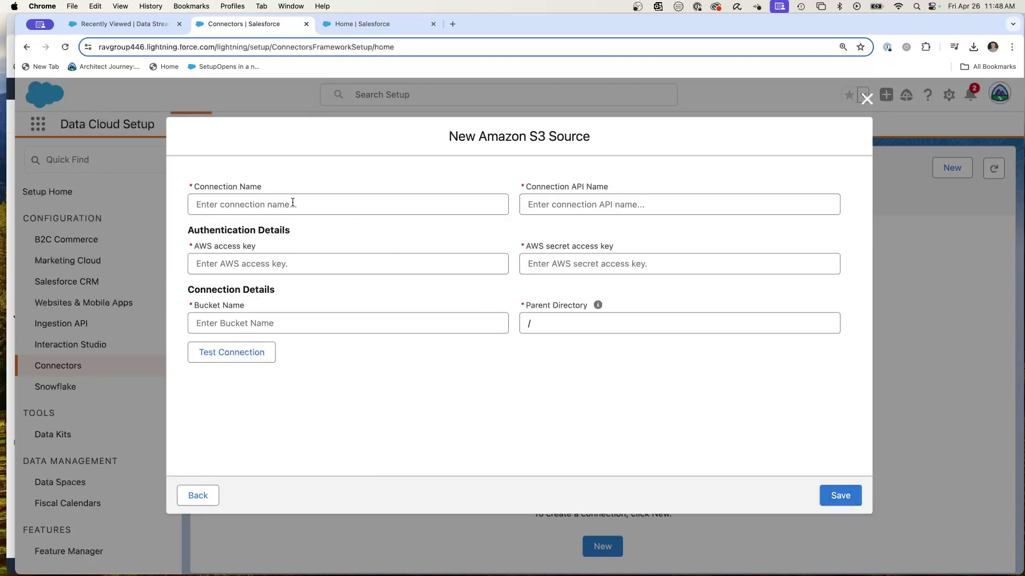
# - Name the connection OA, test it against bucket sta-demo, and save it
pyautogui.click(292, 203)
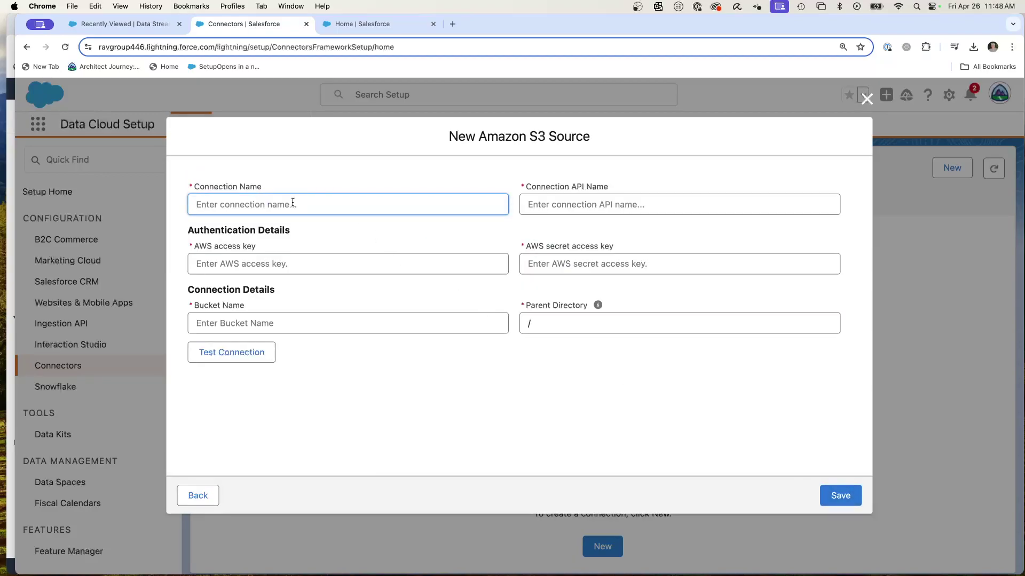
pyautogui.write('OA')
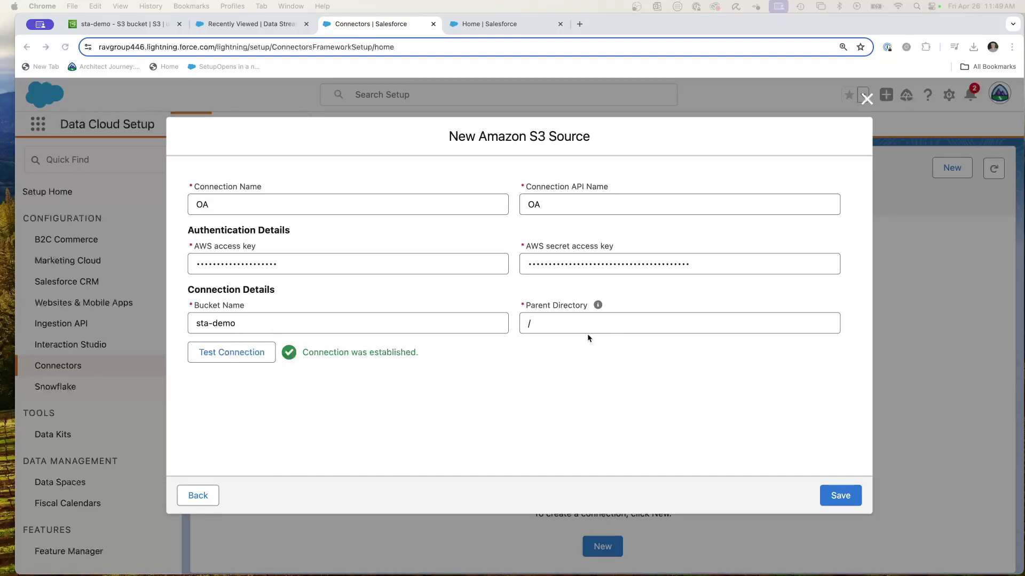
pyautogui.click(224, 356)
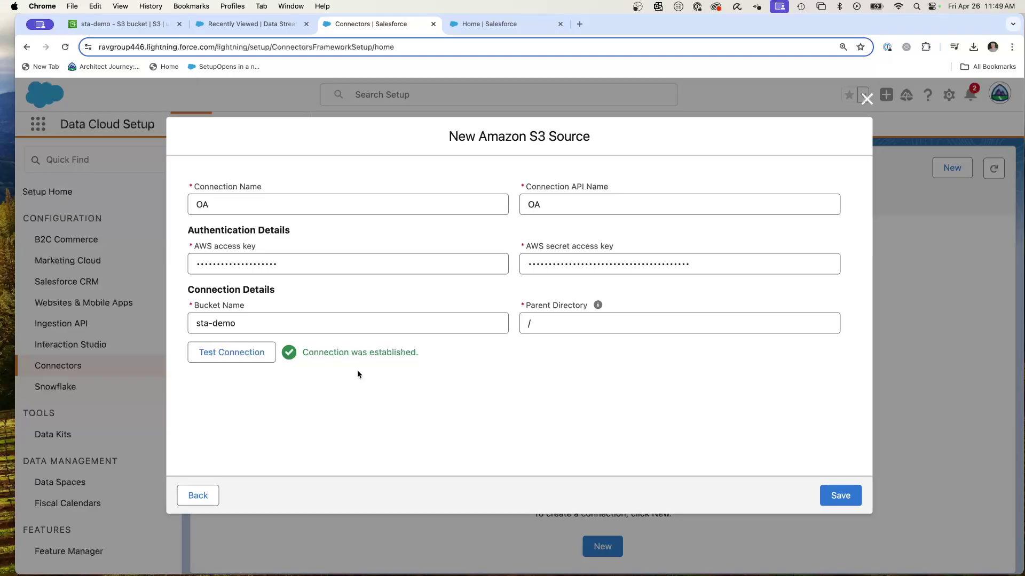
pyautogui.click(839, 495)
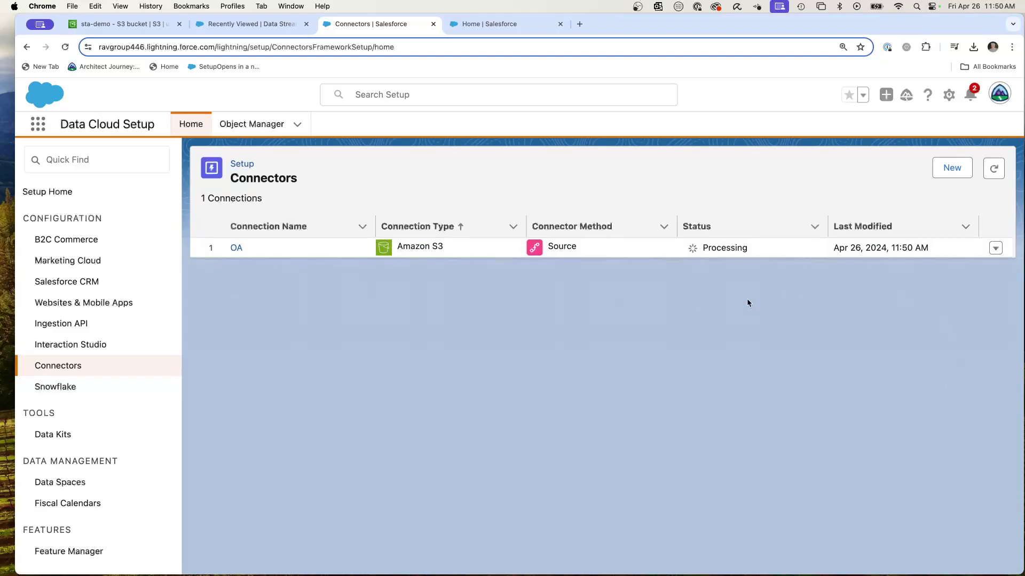
# - Begin a new Amazon S3 data stream on connection OA with bucket sta-demo and CSV type
pyautogui.hotkey('ctrl', 'shift', 'Tab')
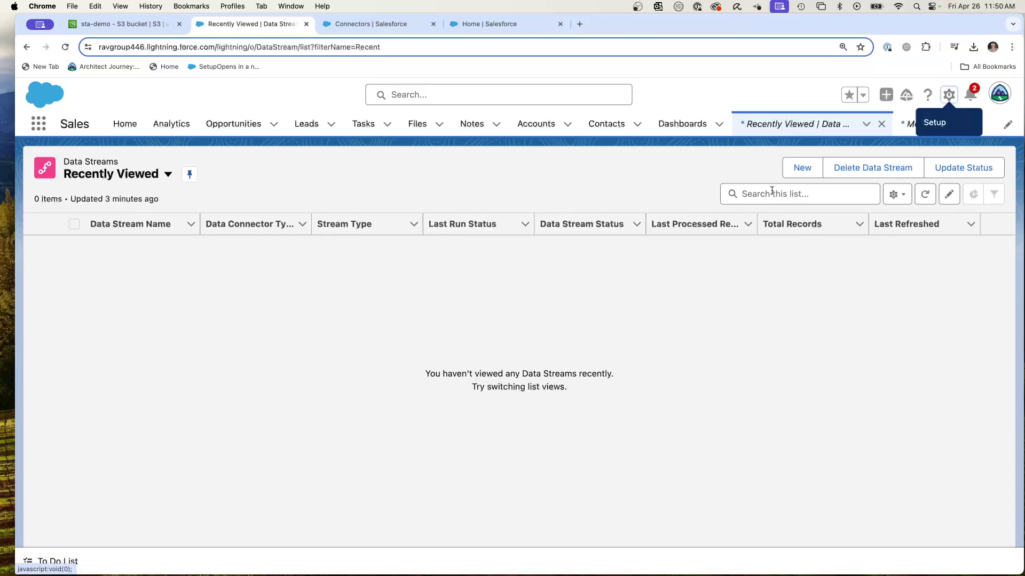
pyautogui.click(799, 169)
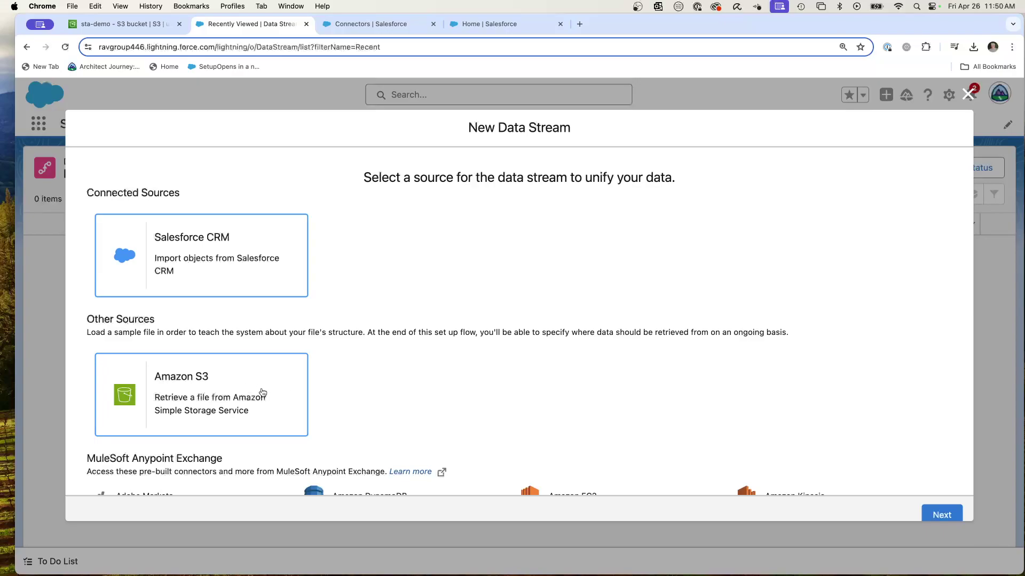
pyautogui.click(190, 388)
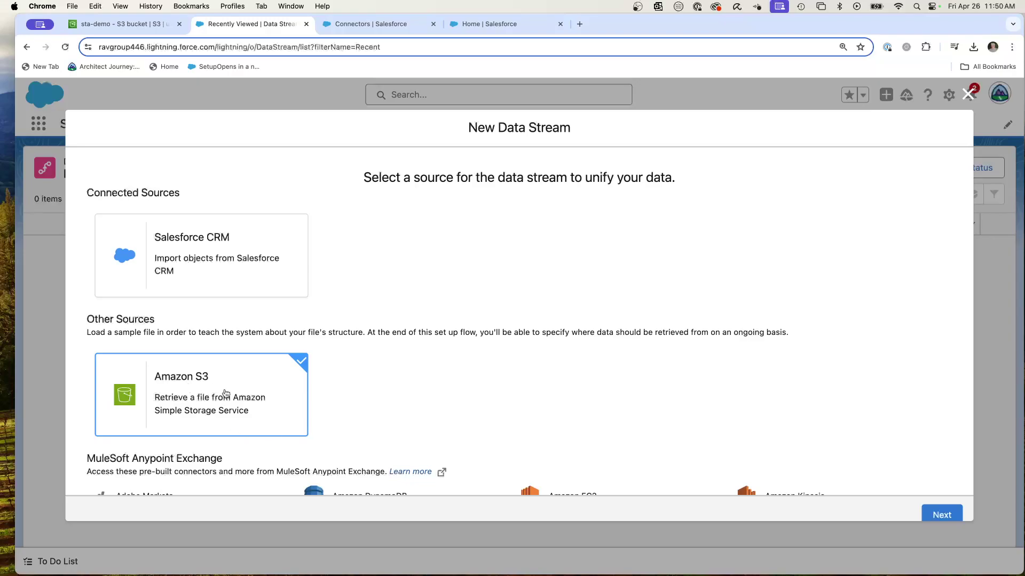
pyautogui.click(941, 513)
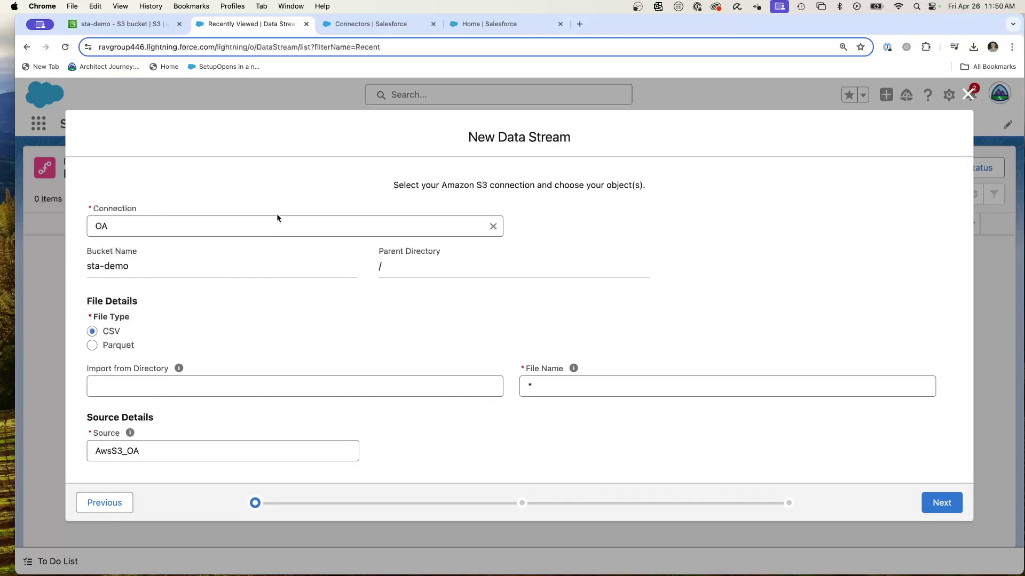
# - Set the import directory to ourairports/, copied from the S3 bucket listing
pyautogui.click(110, 20)
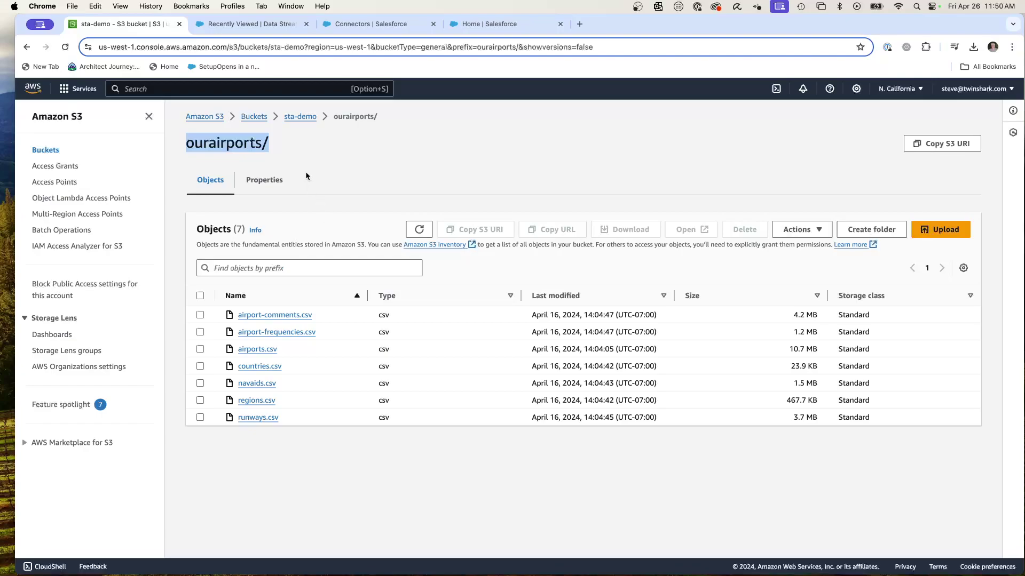
pyautogui.moveTo(303, 150); pyautogui.dragTo(186, 149)
pyautogui.press('super+c')
pyautogui.click(374, 24)
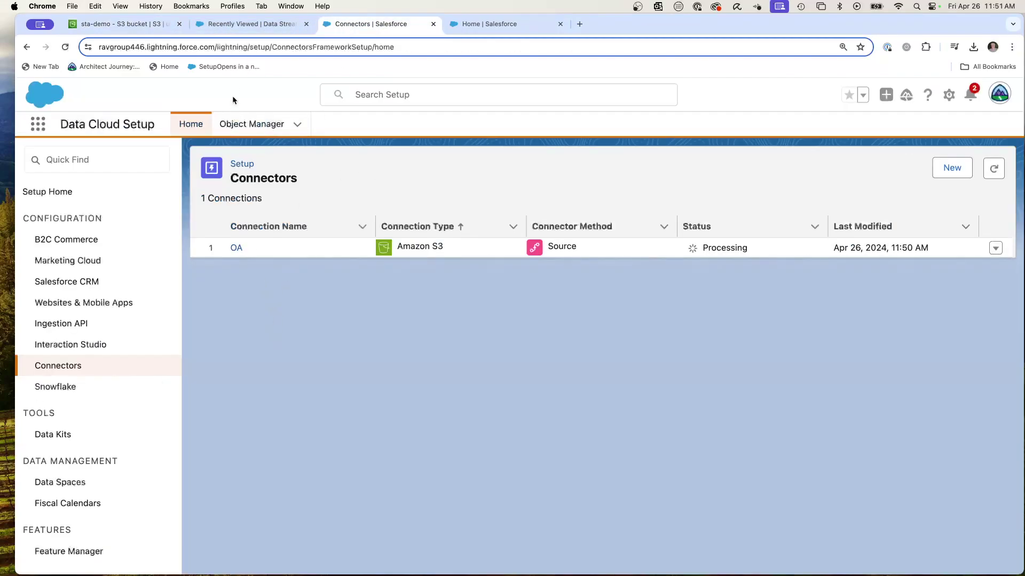
pyautogui.click(246, 24)
pyautogui.click(118, 385)
pyautogui.press('super+v')
# - Enter the airports.csv file name after checking it in the bucket
pyautogui.click(569, 385)
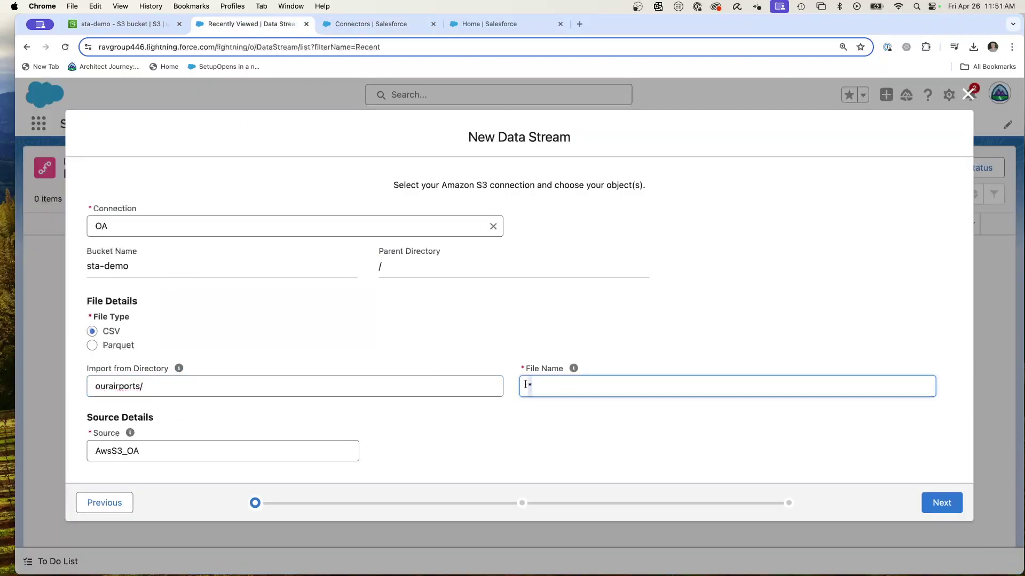
pyautogui.click(128, 24)
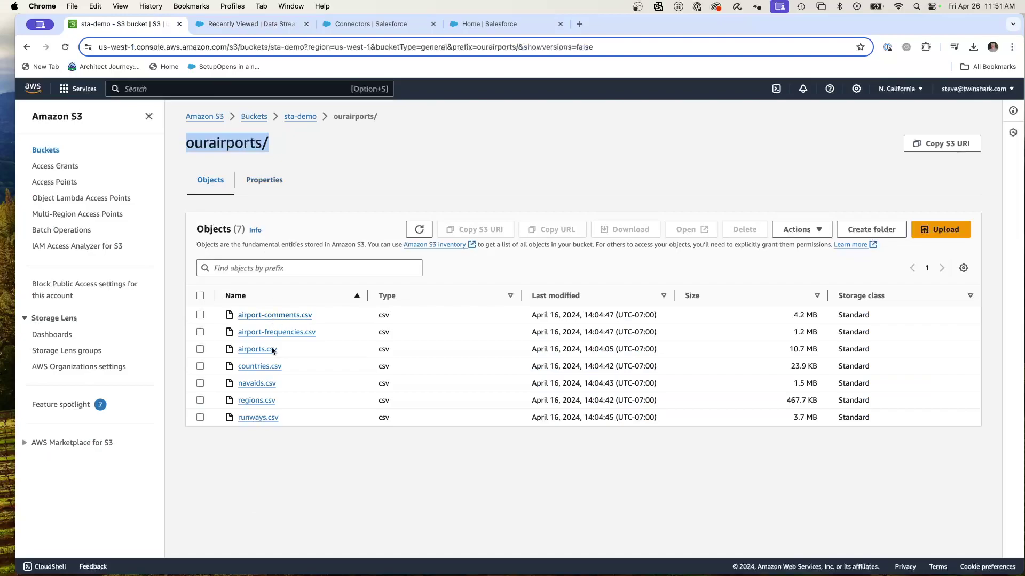
pyautogui.click(368, 24)
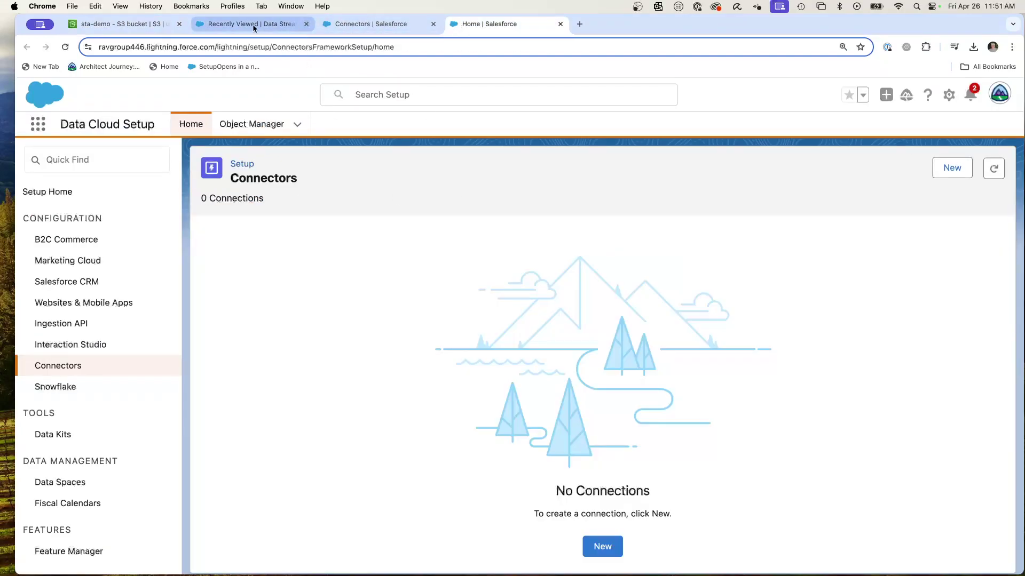
pyautogui.click(251, 24)
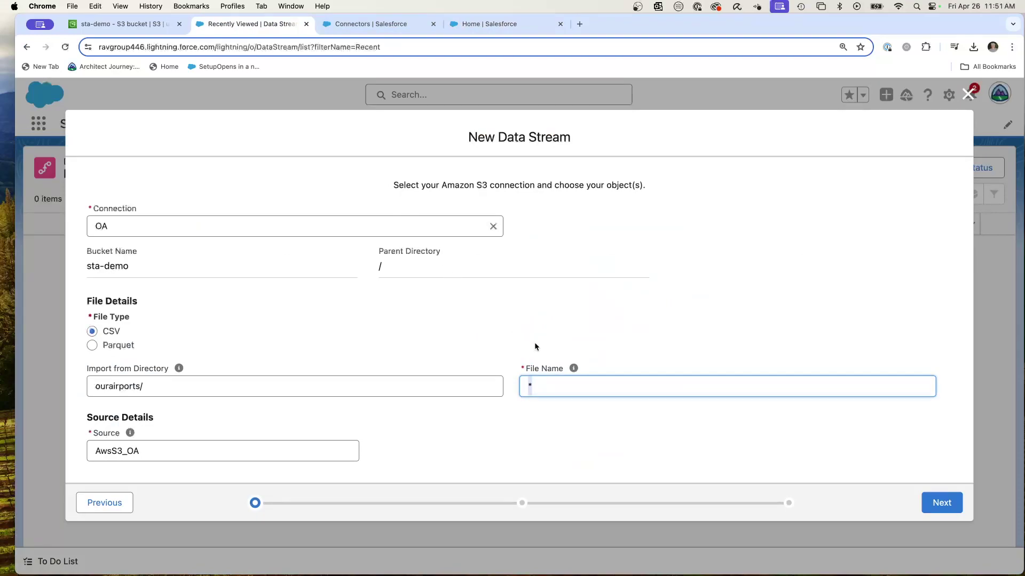
pyautogui.write('airports.csv')
# - Overwrite the default source name and attempt to continue past the file details
pyautogui.moveTo(158, 453); pyautogui.dragTo(87, 453)
pyautogui.write('OW')
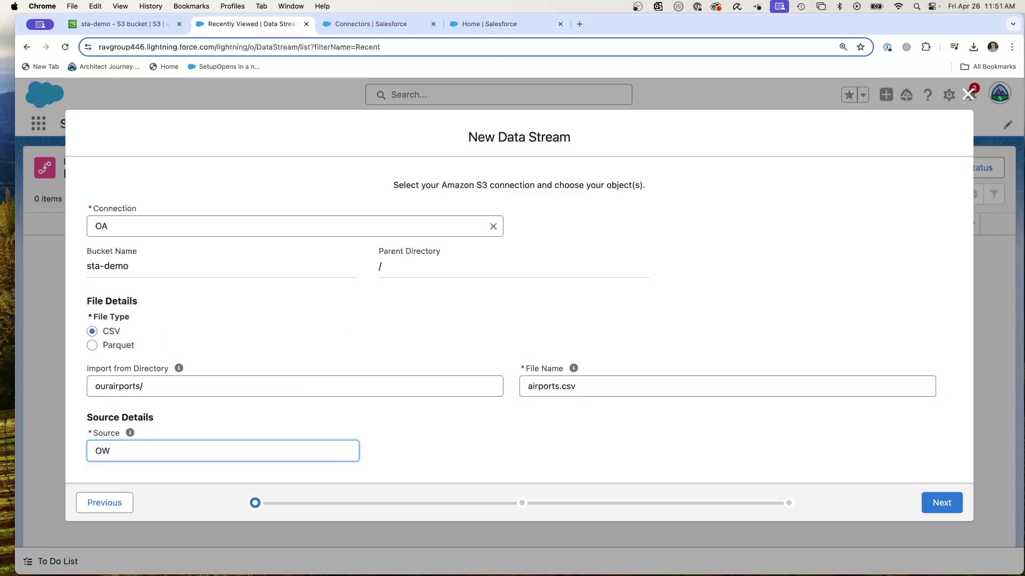
pyautogui.press('BackSpace')
pyautogui.press('BackSpace')
pyautogui.write('O')
pyautogui.click(942, 502)
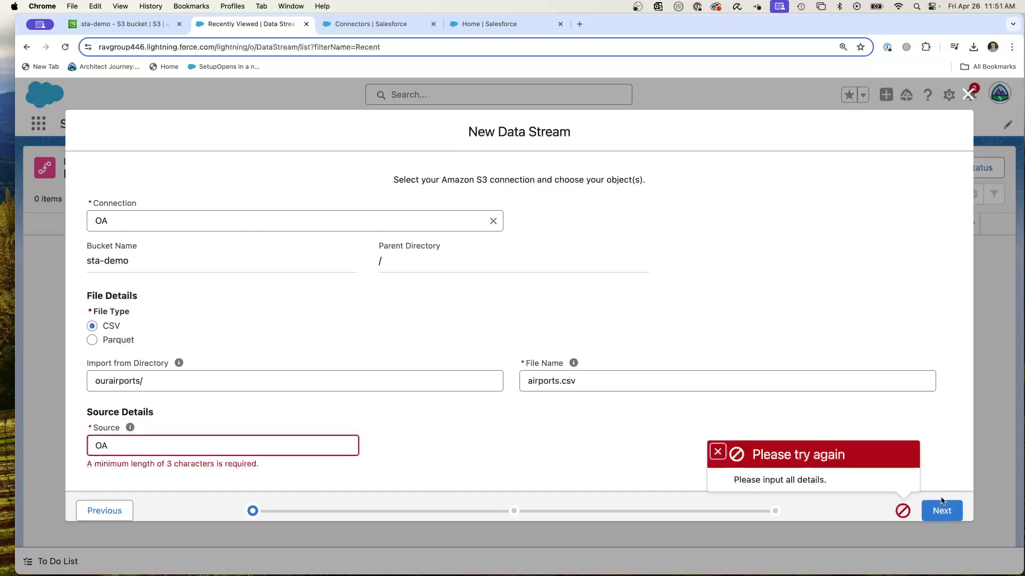
# - Correct the source name so it reads S3OA
pyautogui.click(180, 447)
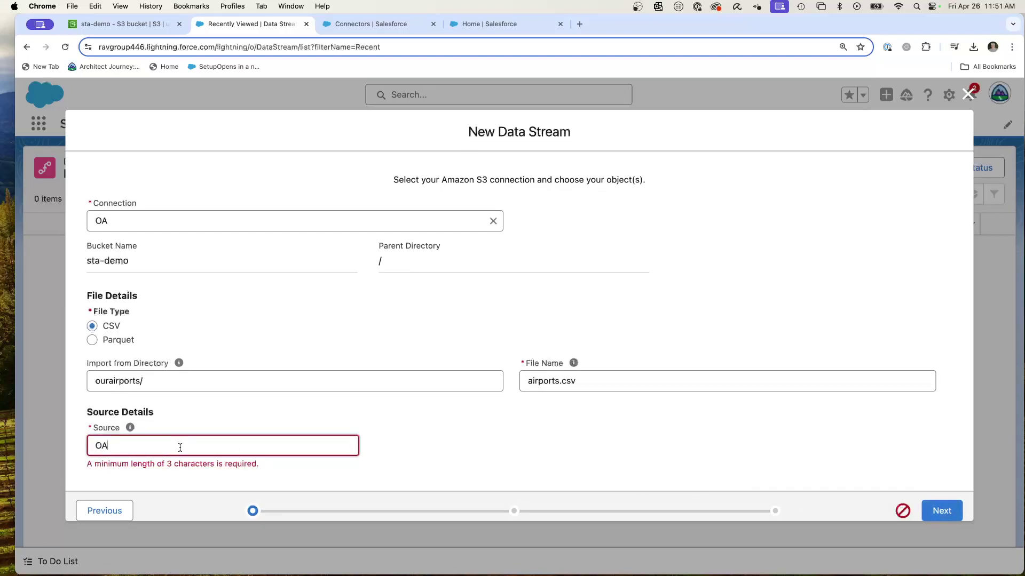
pyautogui.press('BackSpace')
pyautogui.press('BackSpace')
pyautogui.write('S')
pyautogui.press('BackSpace')
pyautogui.write('S')
pyautogui.press('BackSpace')
pyautogui.write('S3-O')
pyautogui.click(941, 512)
pyautogui.scroll(-1, 324, 448)
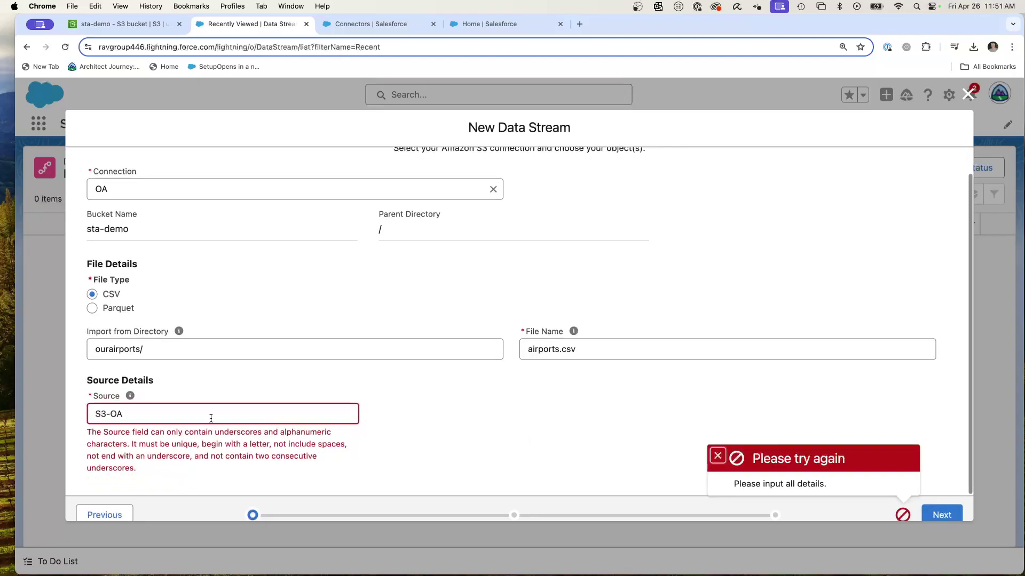
pyautogui.click(111, 414)
pyautogui.press('BackSpace')
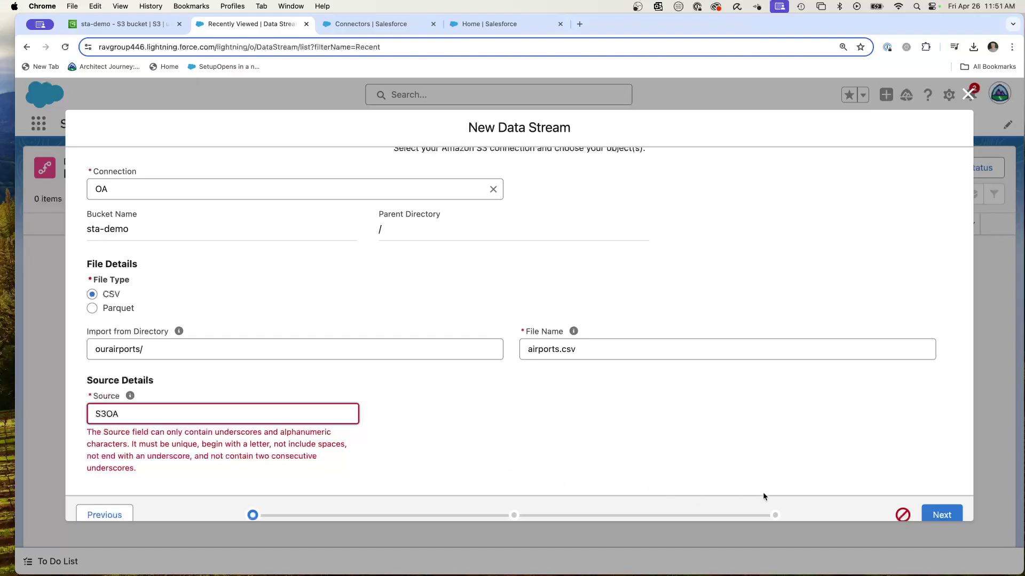
# - Label the new data lake object Airport and categorise it as Other
pyautogui.click(933, 514)
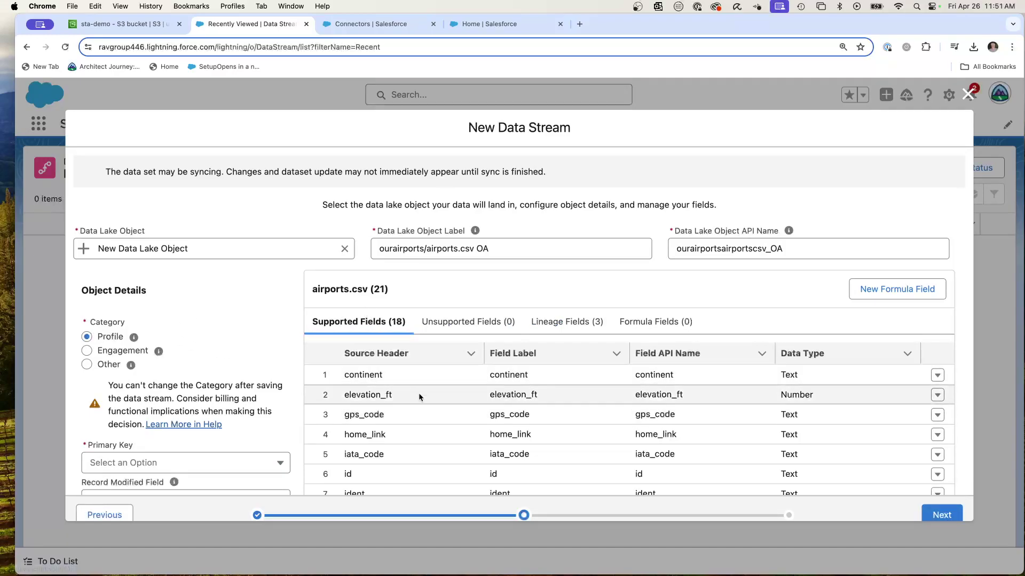
pyautogui.scroll(-2, 424, 399)
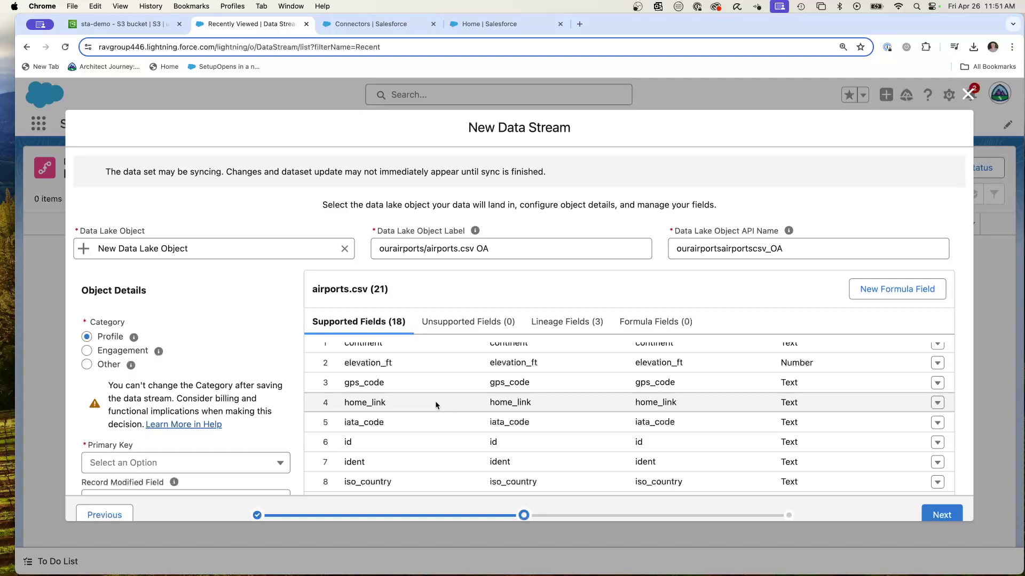
pyautogui.moveTo(531, 249); pyautogui.dragTo(344, 251)
pyautogui.write('Au')
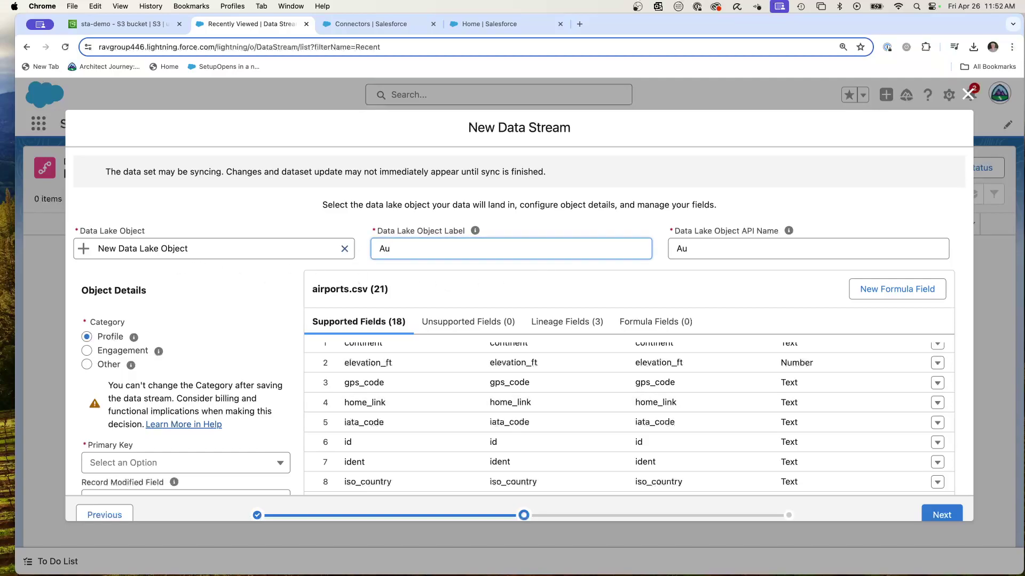
pyautogui.write('rport')
pyautogui.click(105, 364)
# - Choose id as the primary key, leaving the record modified field empty
pyautogui.scroll(-5, 143, 365)
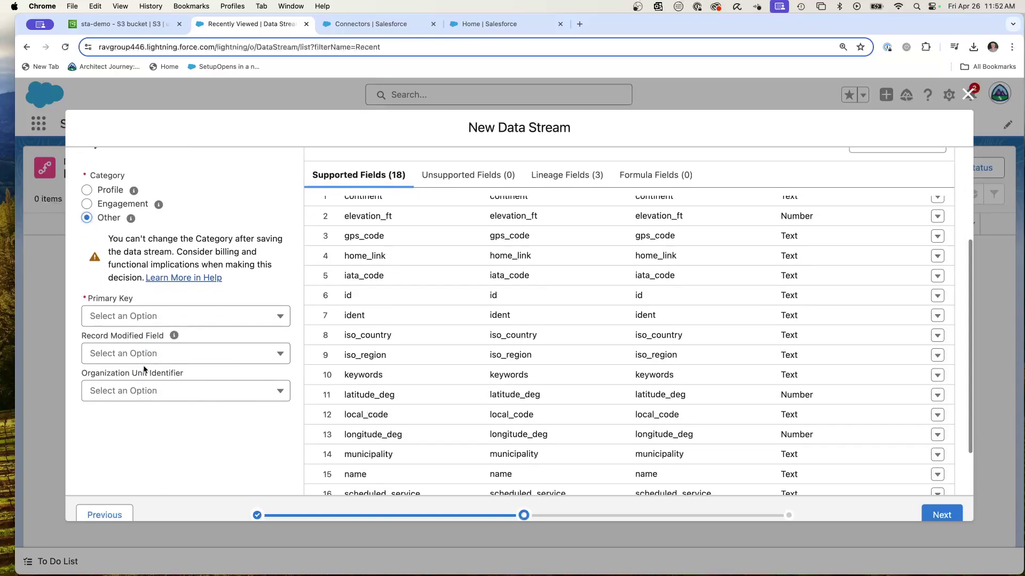
pyautogui.click(143, 255)
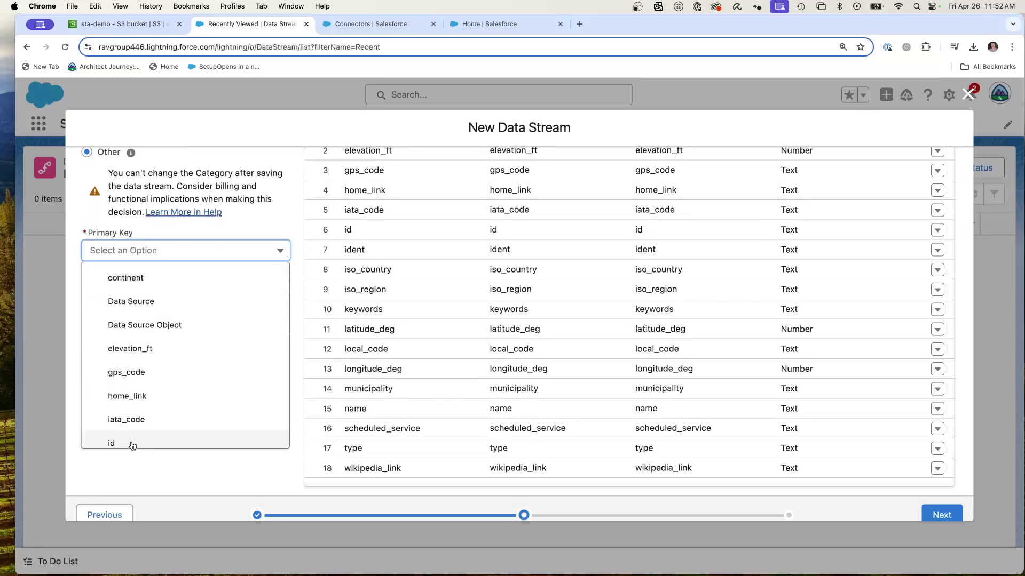
pyautogui.click(132, 446)
pyautogui.click(138, 287)
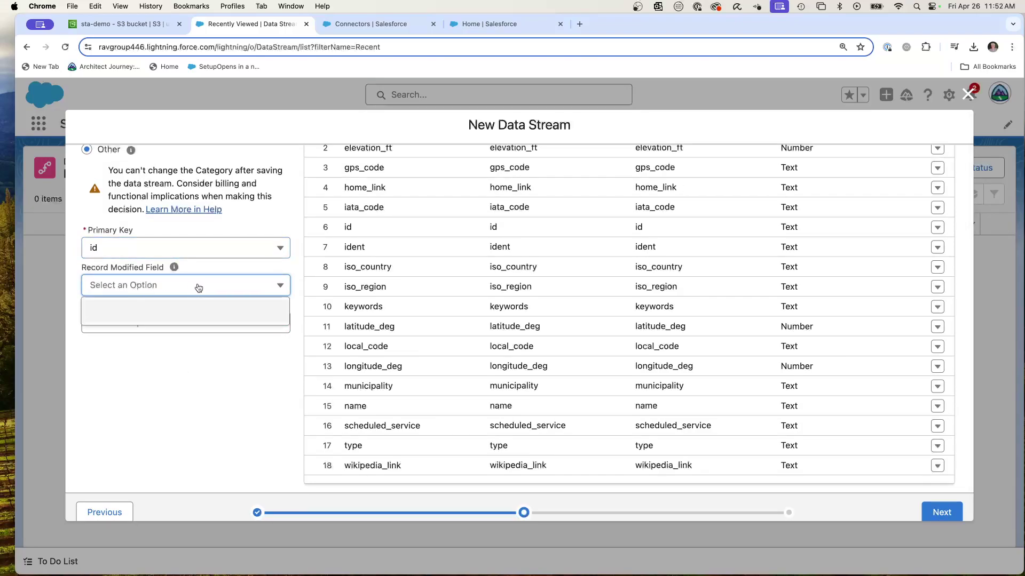
pyautogui.click(165, 382)
pyautogui.scroll(5, 165, 382)
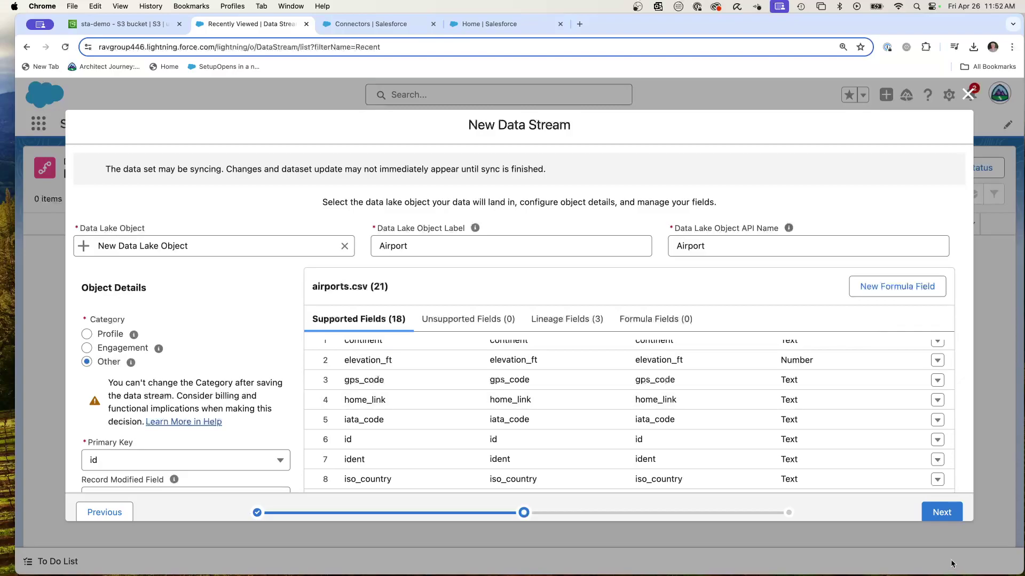
# - Review the Airport stream's airports.csv settings and deploy it
pyautogui.click(942, 512)
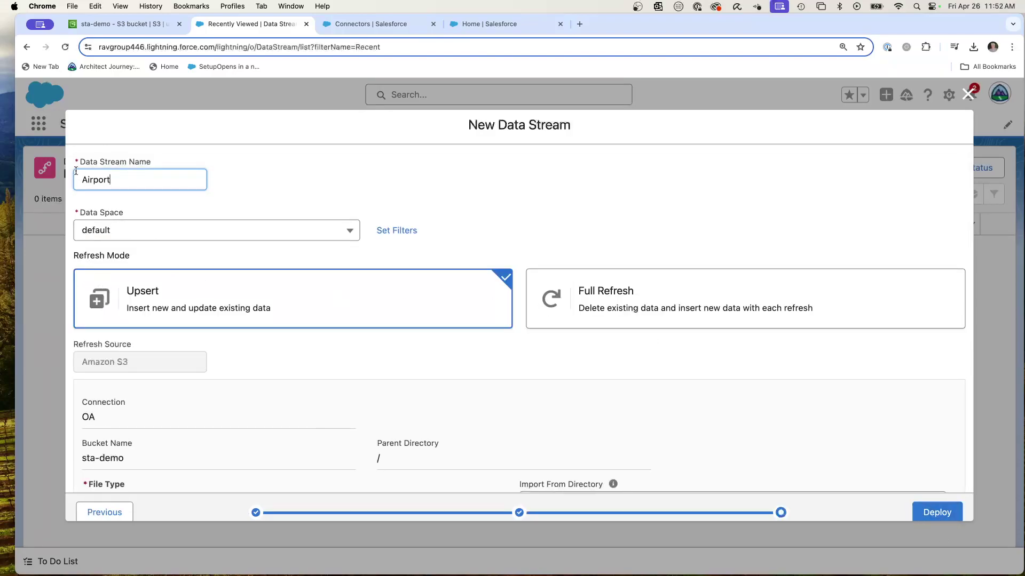
pyautogui.scroll(-5, 237, 247)
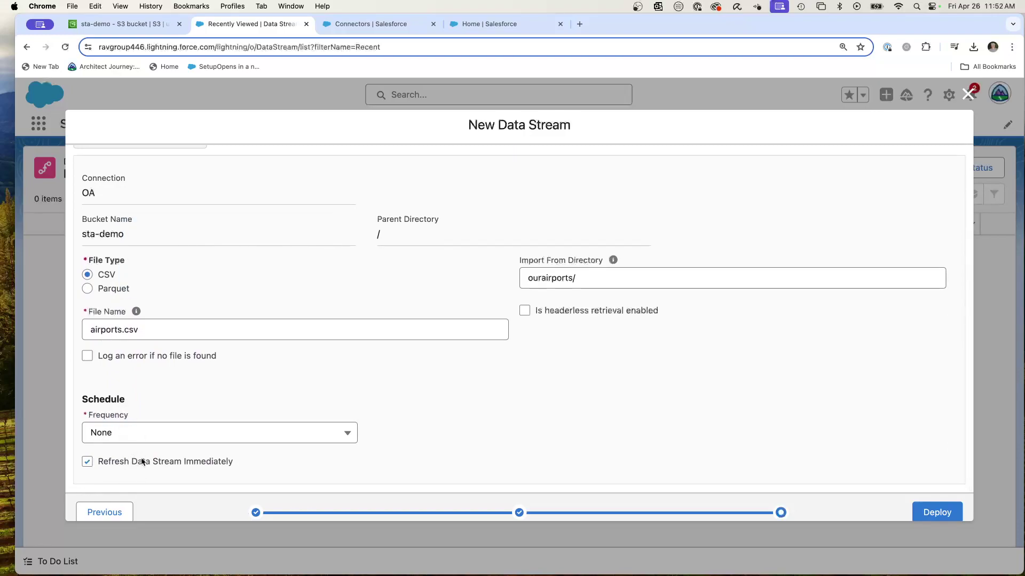
pyautogui.click(932, 511)
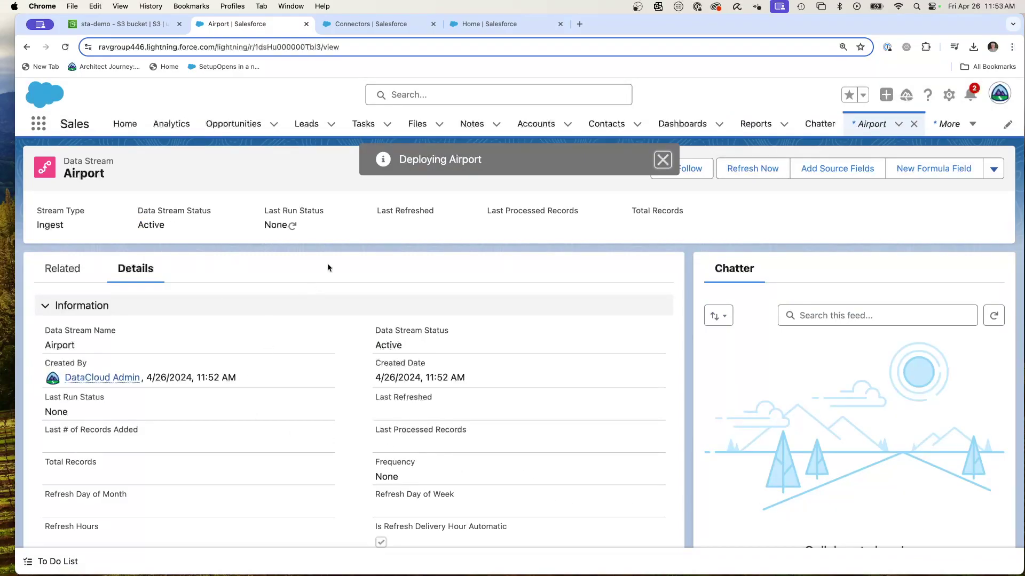
# - From the App Launcher, begin a new Amazon S3 data stream on Data Streams
pyautogui.click(39, 124)
pyautogui.write('data')
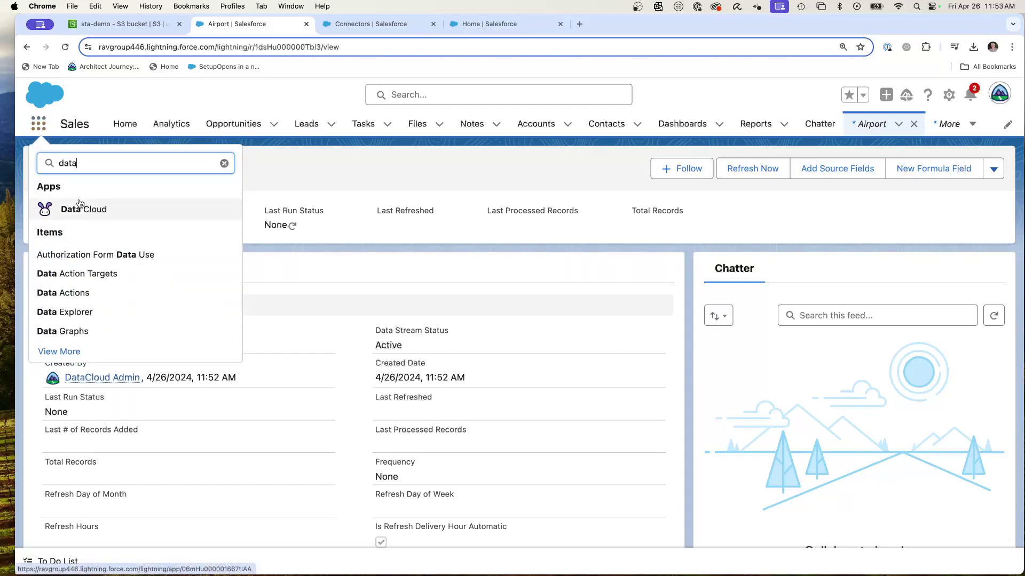
pyautogui.write(' s')
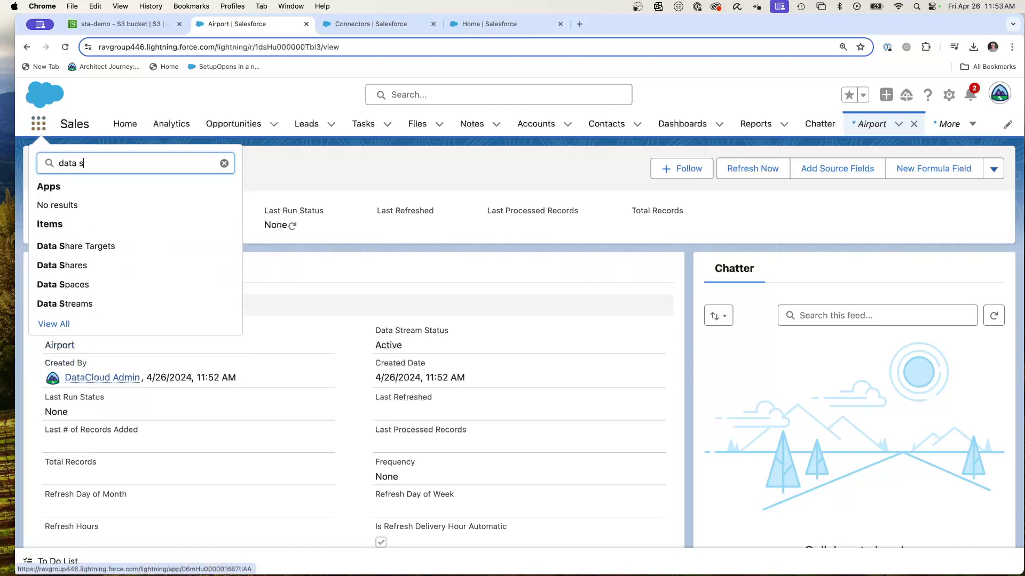
pyautogui.click(80, 304)
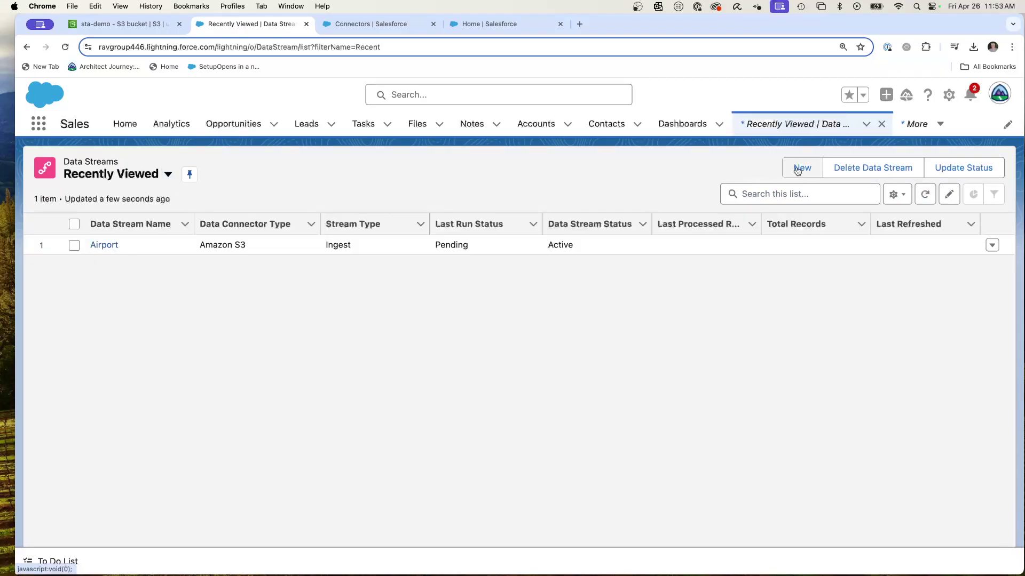
pyautogui.click(799, 168)
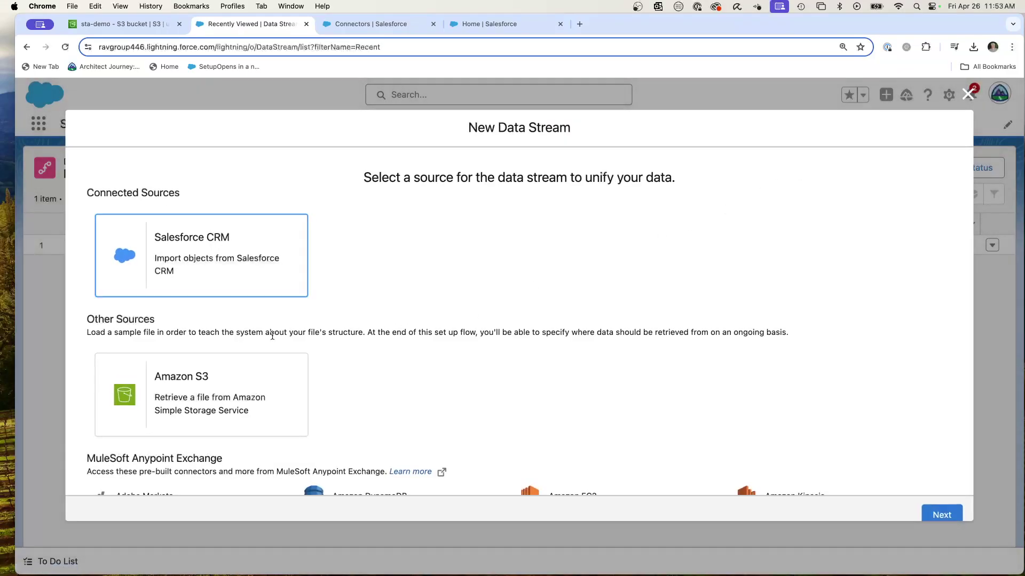
pyautogui.click(203, 390)
pyautogui.click(940, 513)
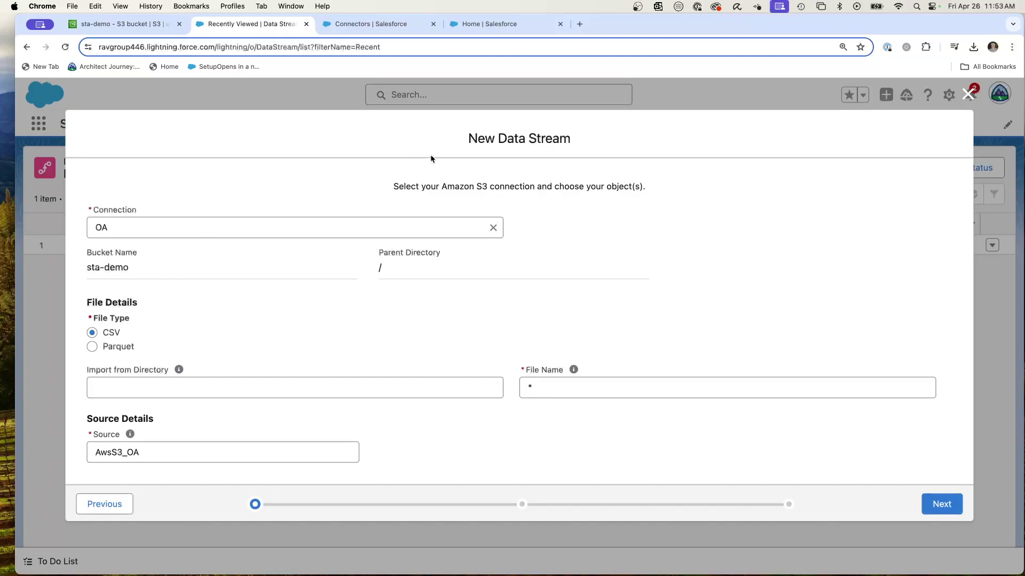
# - Paste ourairports/, copied from the S3 bucket, as the import directory
pyautogui.click(123, 24)
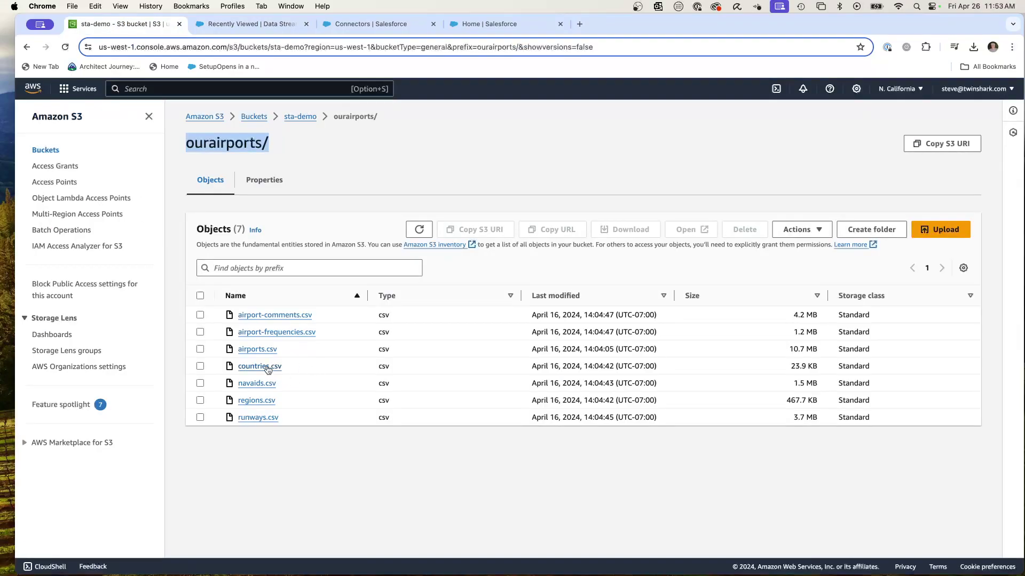
pyautogui.click(223, 25)
pyautogui.click(121, 387)
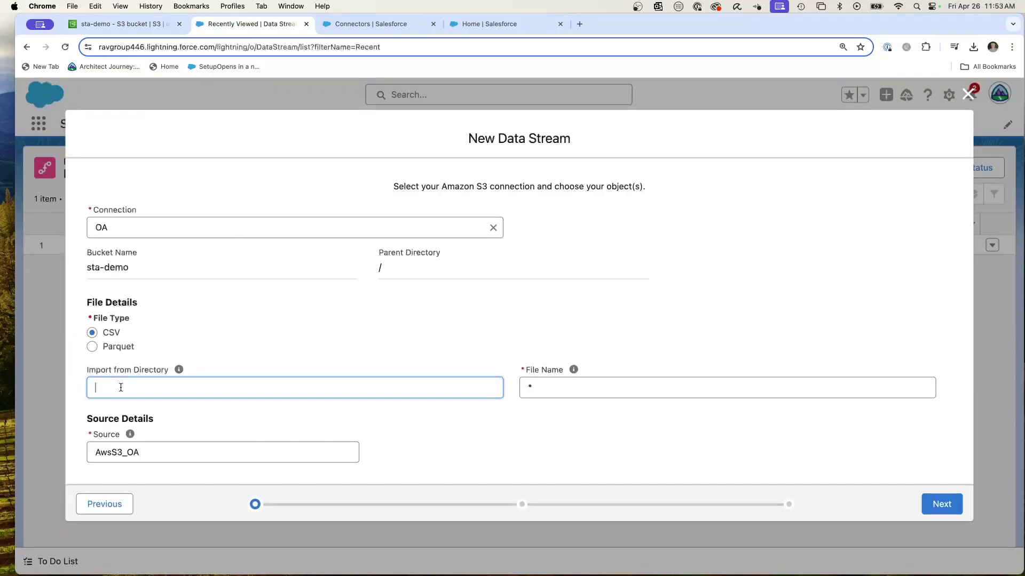
pyautogui.click(121, 24)
pyautogui.moveTo(287, 143); pyautogui.dragTo(186, 144)
pyautogui.press('super+c')
pyautogui.hotkey('ctrl', 'Tab')
pyautogui.hotkey('ctrl', 'Tab')
pyautogui.click(246, 24)
pyautogui.press('super+v')
pyautogui.press('Tab')
# - Enter a regions file name and the S3OA source, retrying after a file-name error
pyautogui.write('Regions.cs')
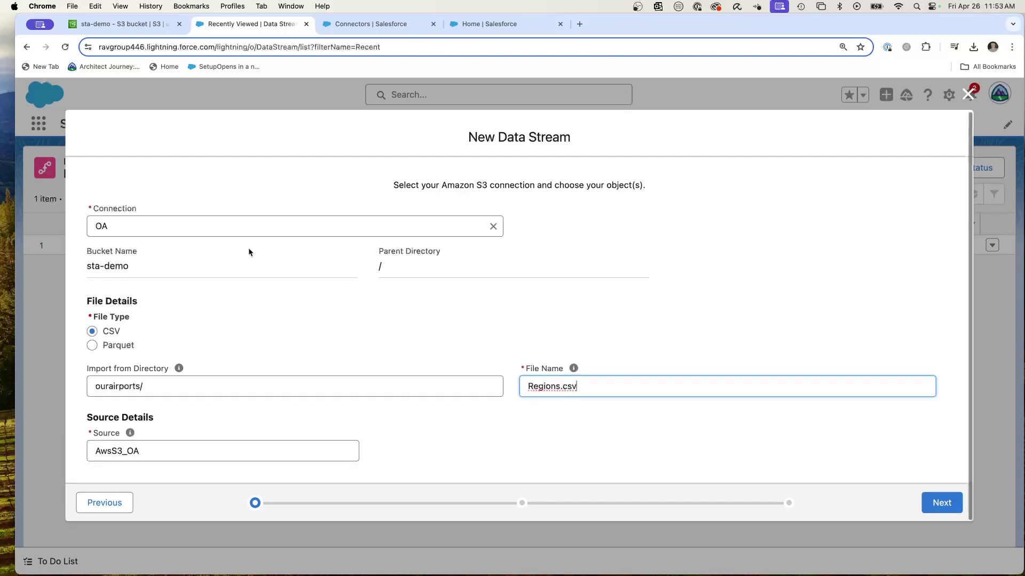
pyautogui.press('Tab')
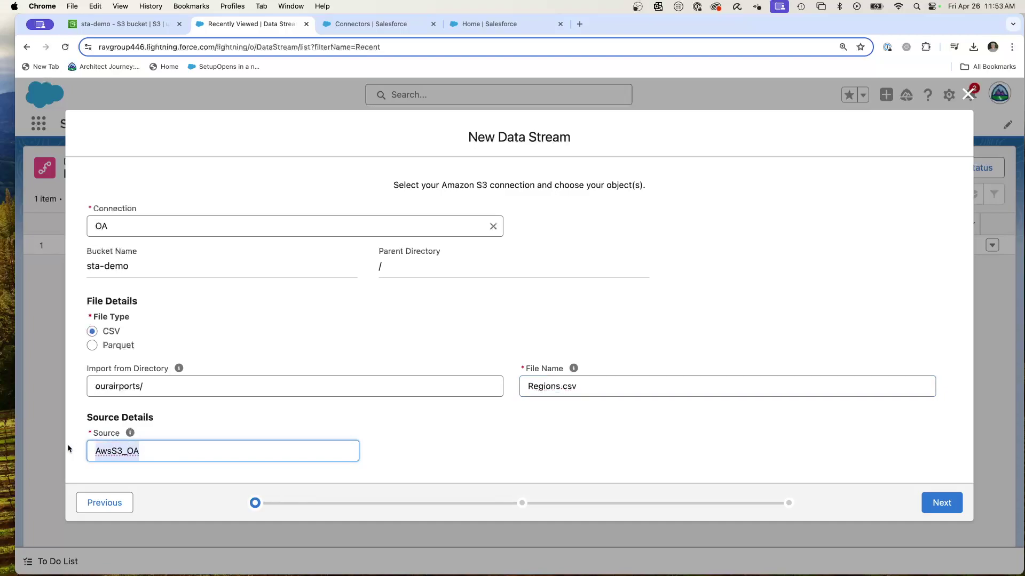
pyautogui.write('S')
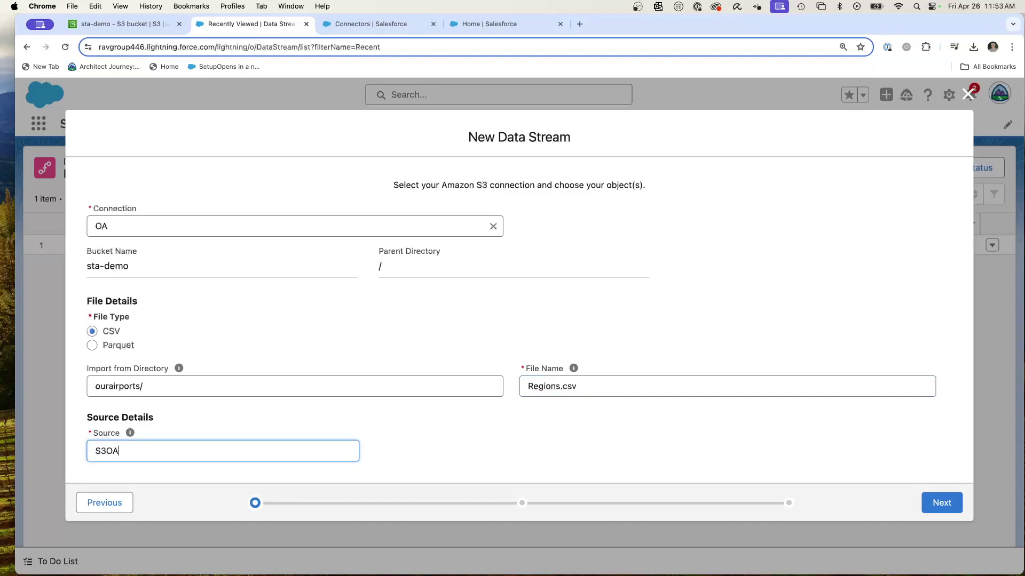
pyautogui.click(940, 503)
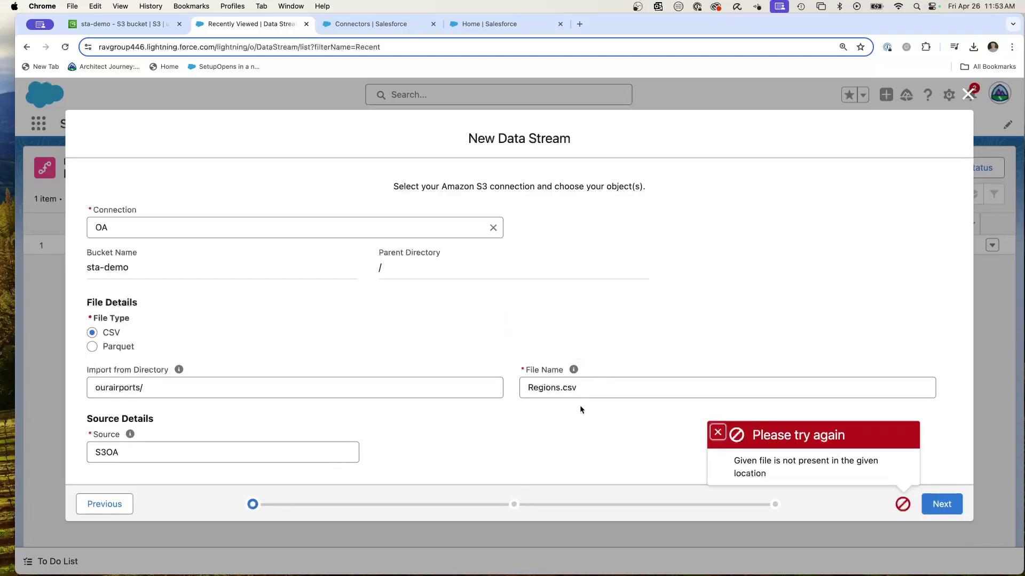
pyautogui.click(561, 389)
pyautogui.press('BackSpace')
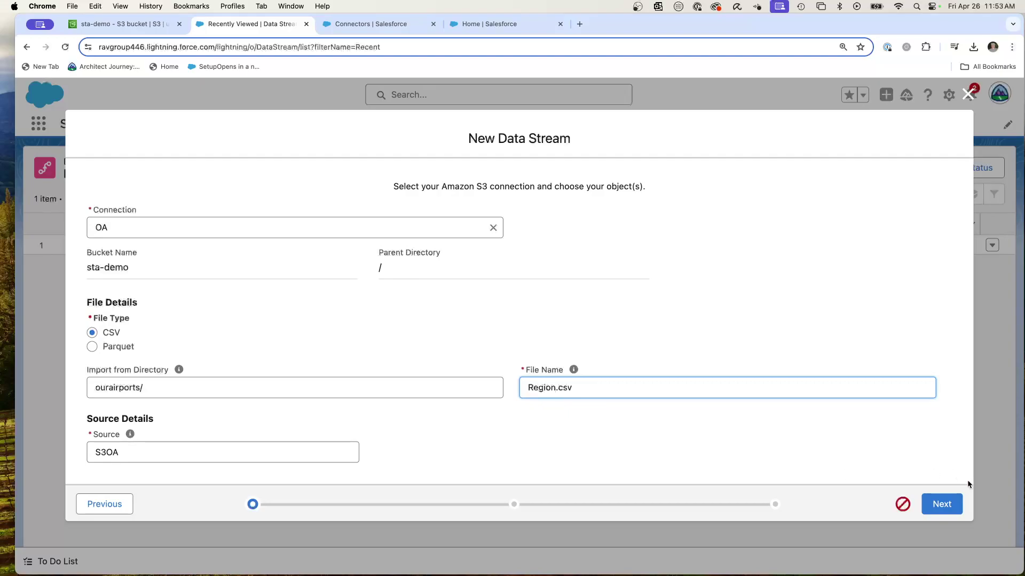
pyautogui.click(950, 505)
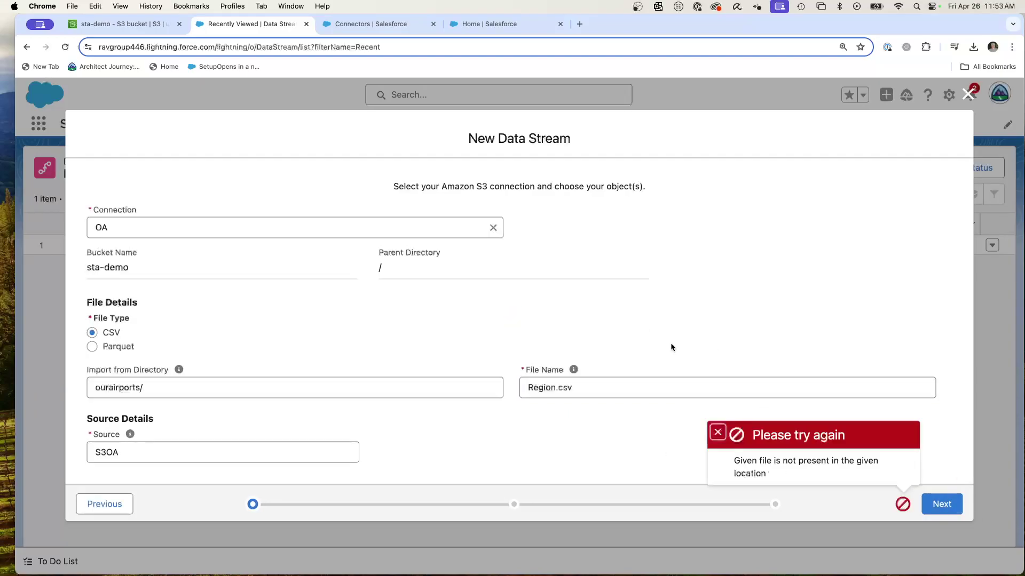
# - Replace the file name with the exact regions.csv from S3 and advance to object details
pyautogui.click(128, 24)
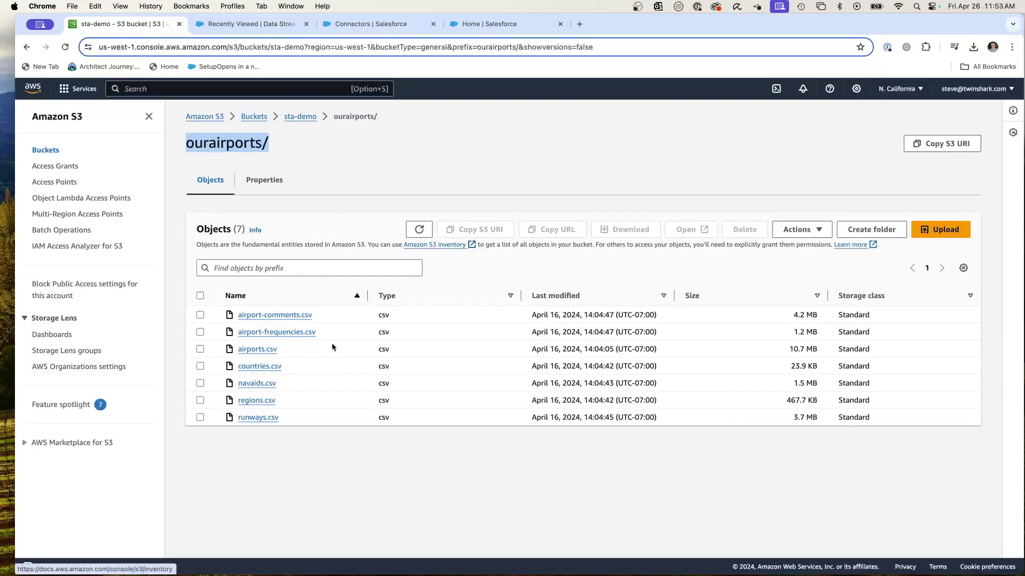
pyautogui.moveTo(281, 402); pyautogui.dragTo(239, 402)
pyautogui.press('super+c')
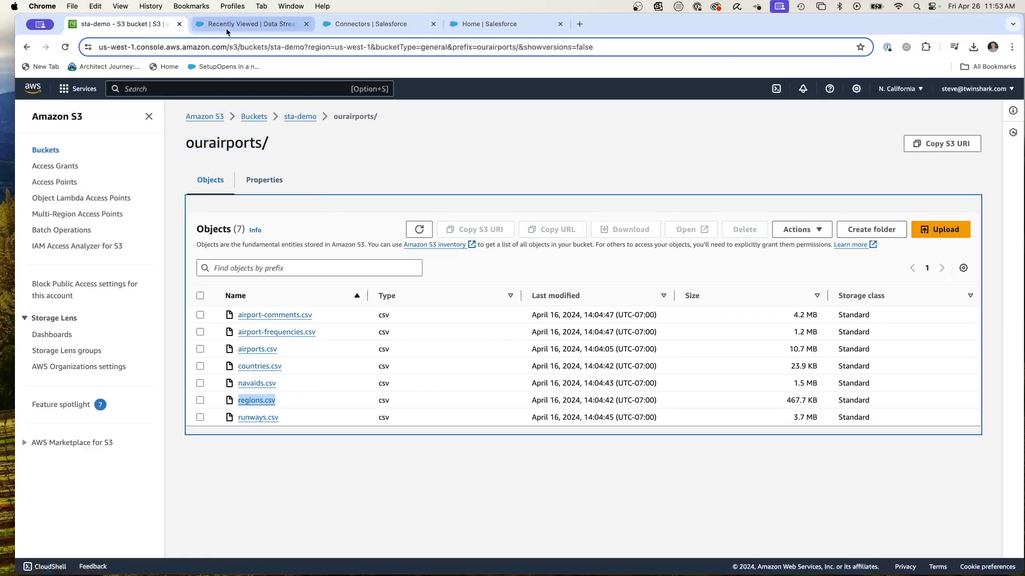
pyautogui.click(235, 27)
pyautogui.moveTo(615, 382); pyautogui.dragTo(521, 381)
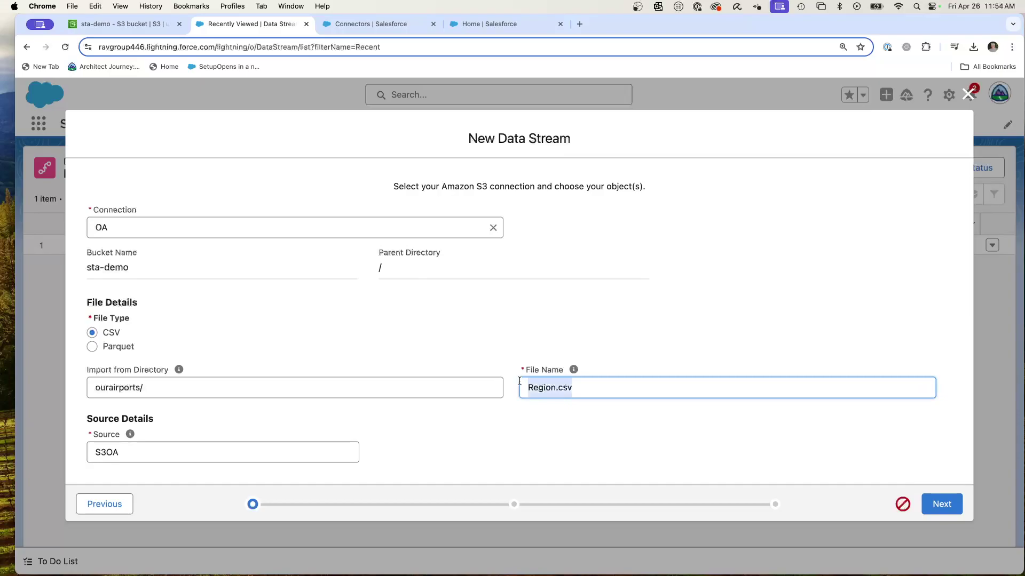
pyautogui.press('super+v')
pyautogui.click(223, 387)
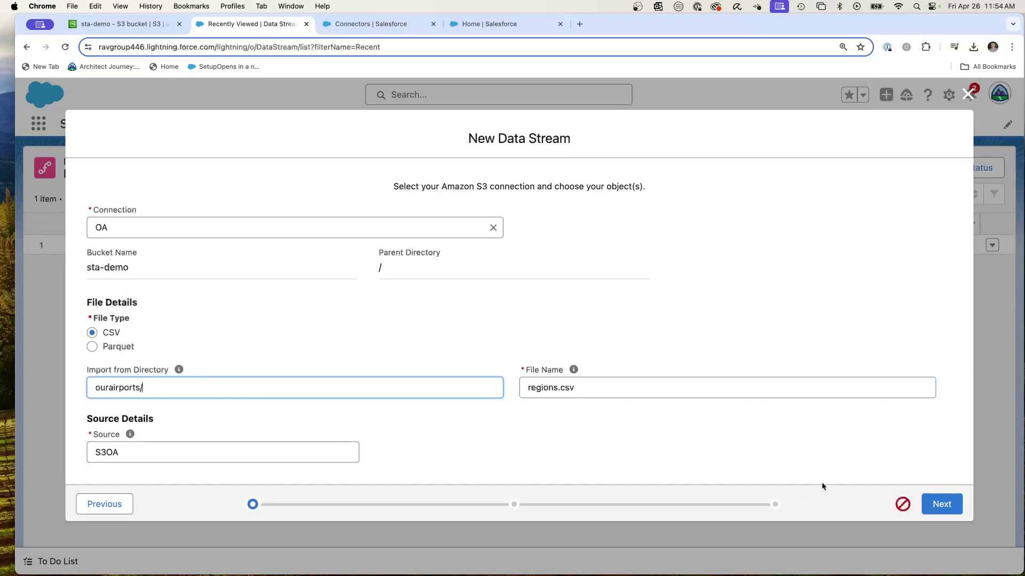
pyautogui.click(940, 504)
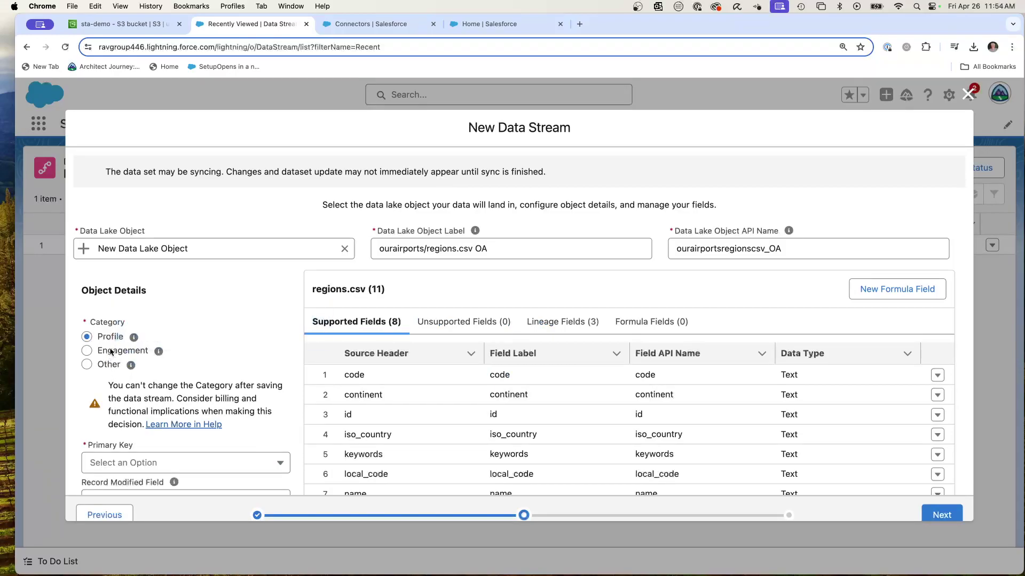
# - Categorise the regions data lake object as Other with id as primary key
pyautogui.click(101, 365)
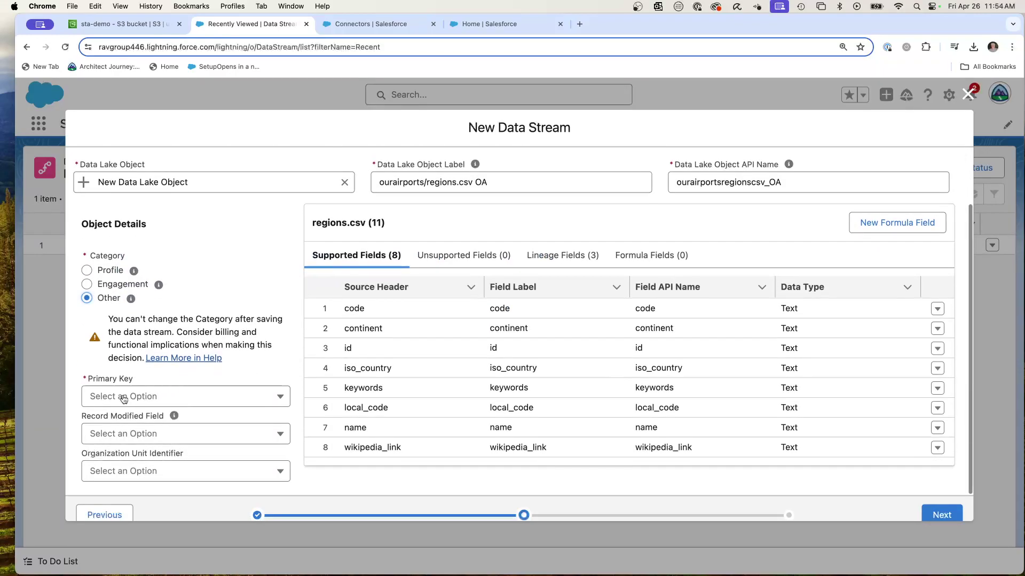
pyautogui.click(123, 400)
pyautogui.click(139, 306)
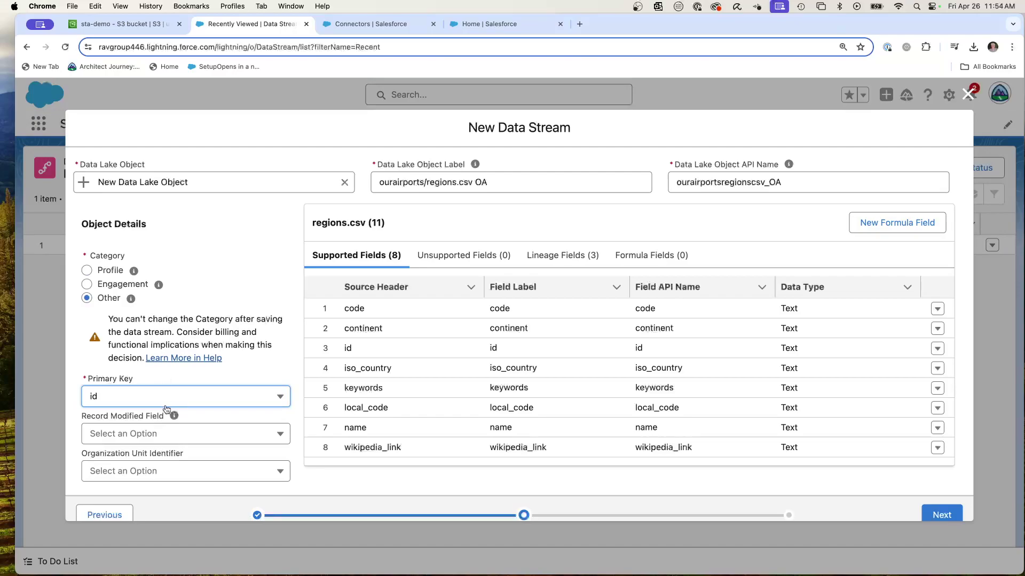
# - Deploy the regions.csv stream and go back to the Recently Viewed list
pyautogui.click(940, 514)
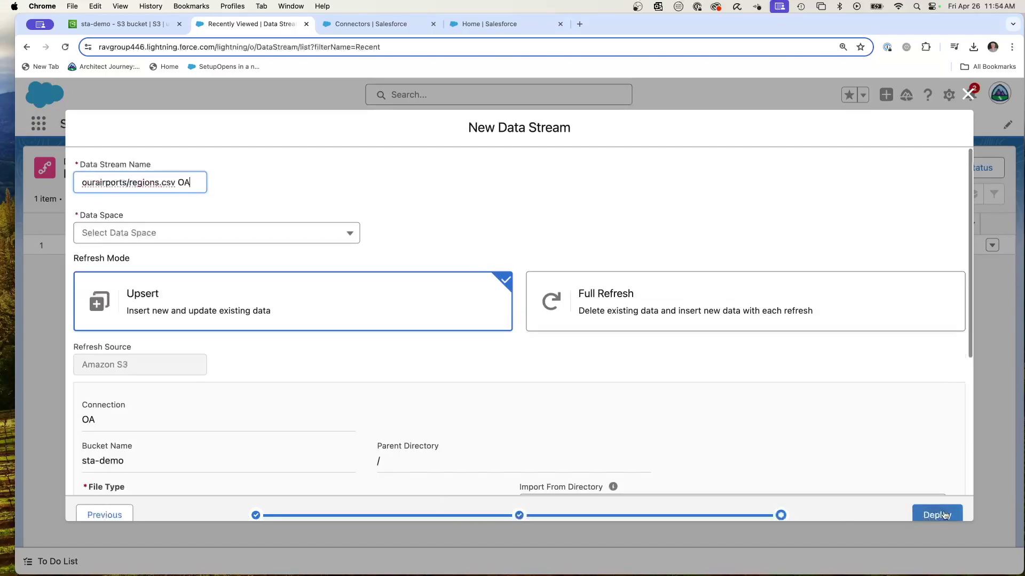
pyautogui.scroll(-3, 214, 344)
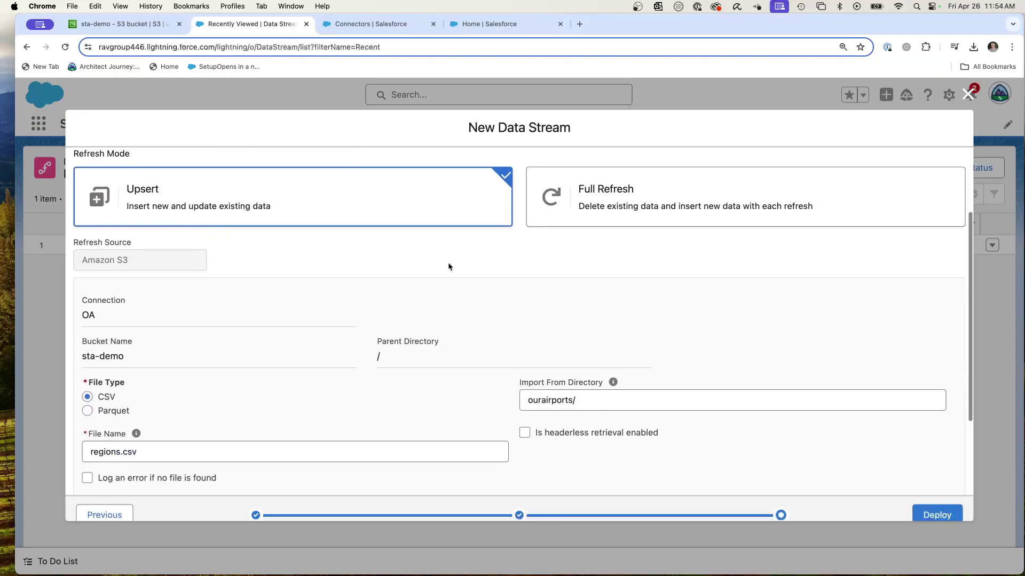
pyautogui.scroll(-3, 480, 299)
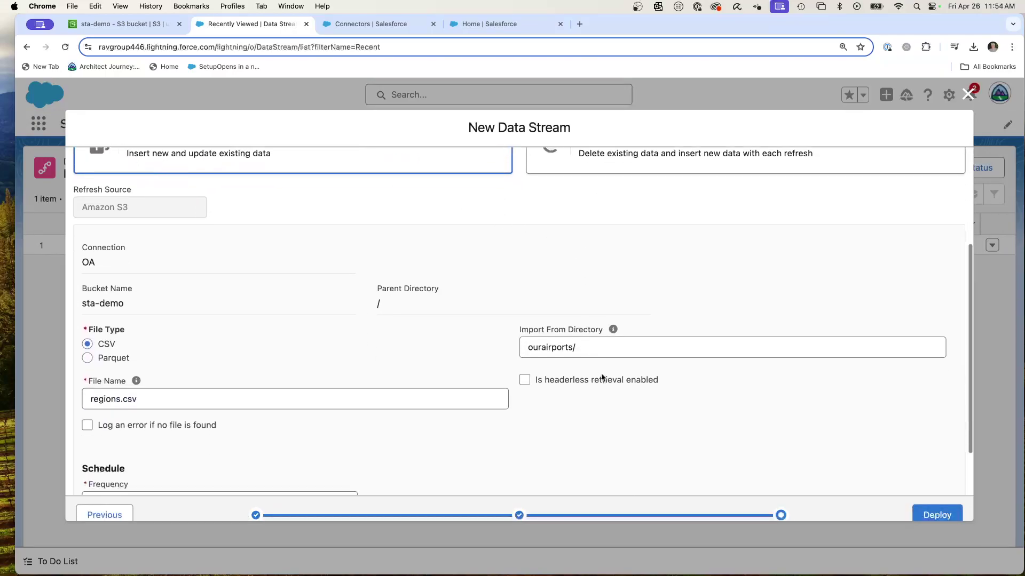
pyautogui.click(933, 512)
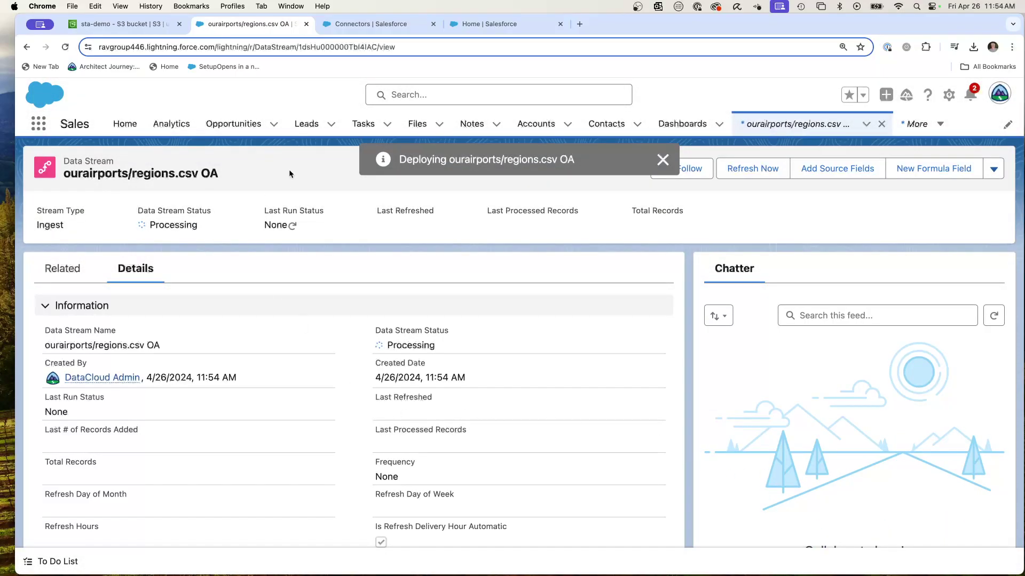
pyautogui.press('super+bracketleft')
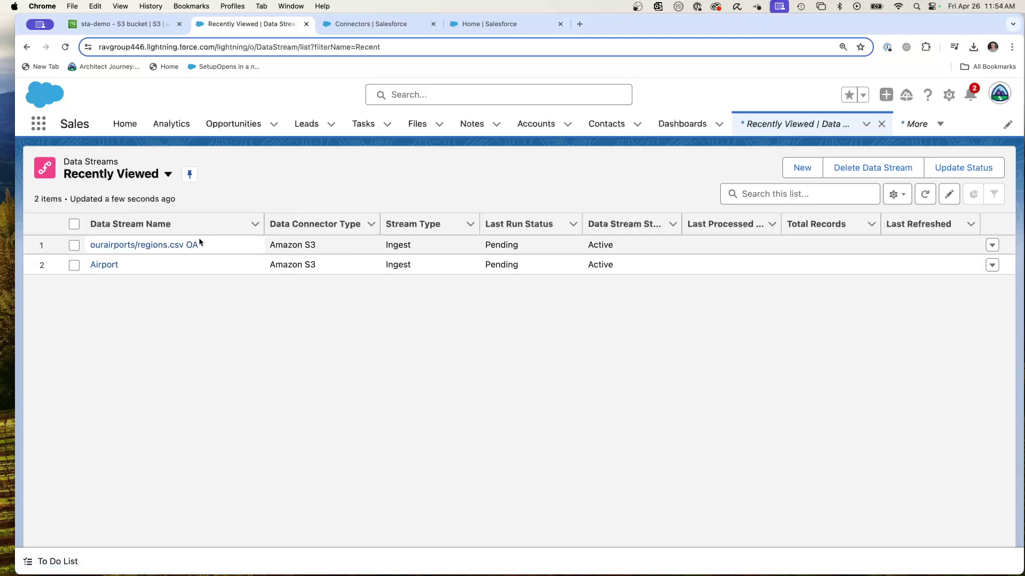
# - Delete the ourairports/regions.csv OA stream together with its data lake object
pyautogui.click(991, 245)
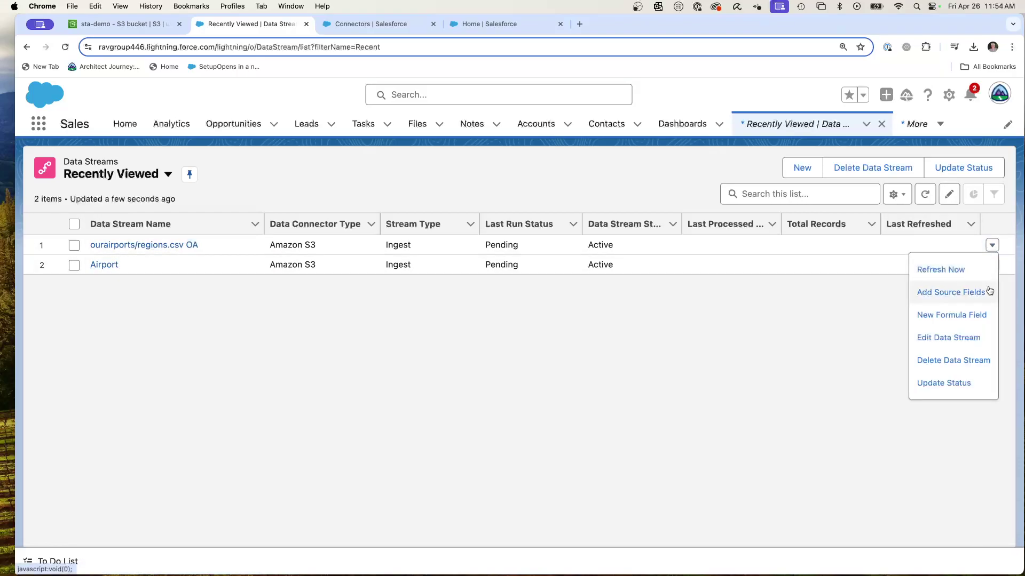
pyautogui.click(948, 364)
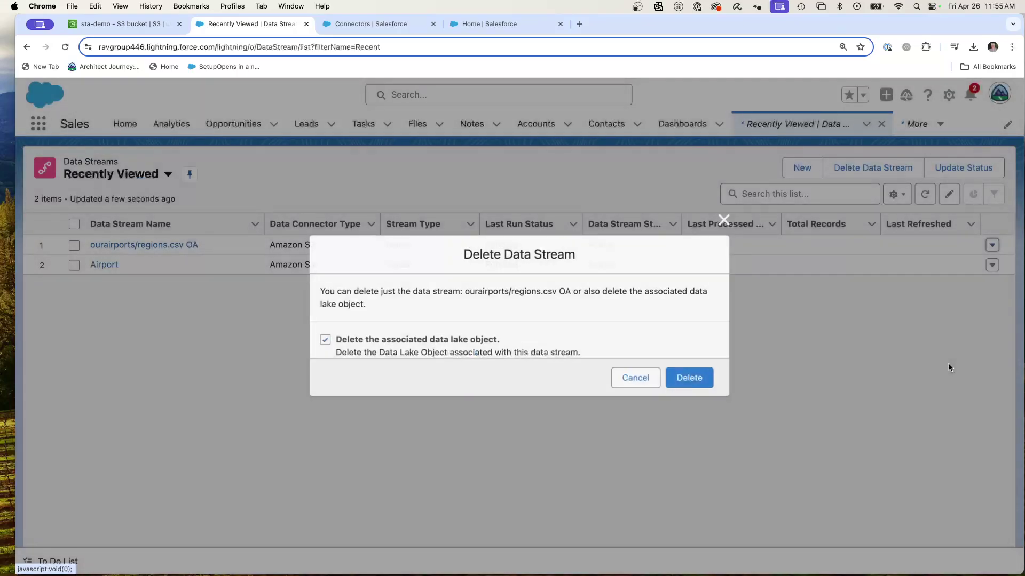
pyautogui.click(701, 382)
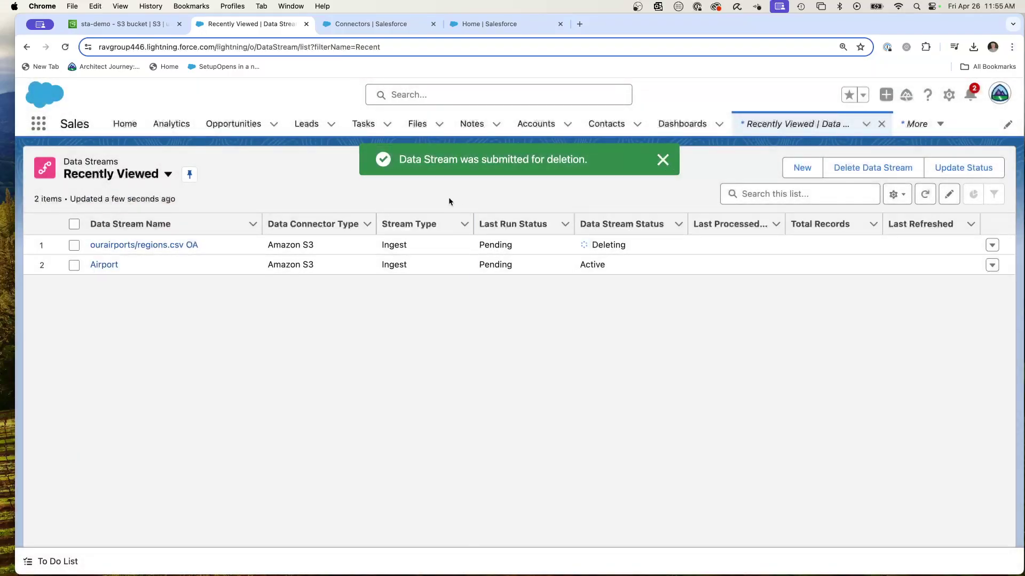
# - Begin another Amazon S3 data stream on connection OA
pyautogui.click(817, 168)
pyautogui.click(193, 383)
pyautogui.click(941, 514)
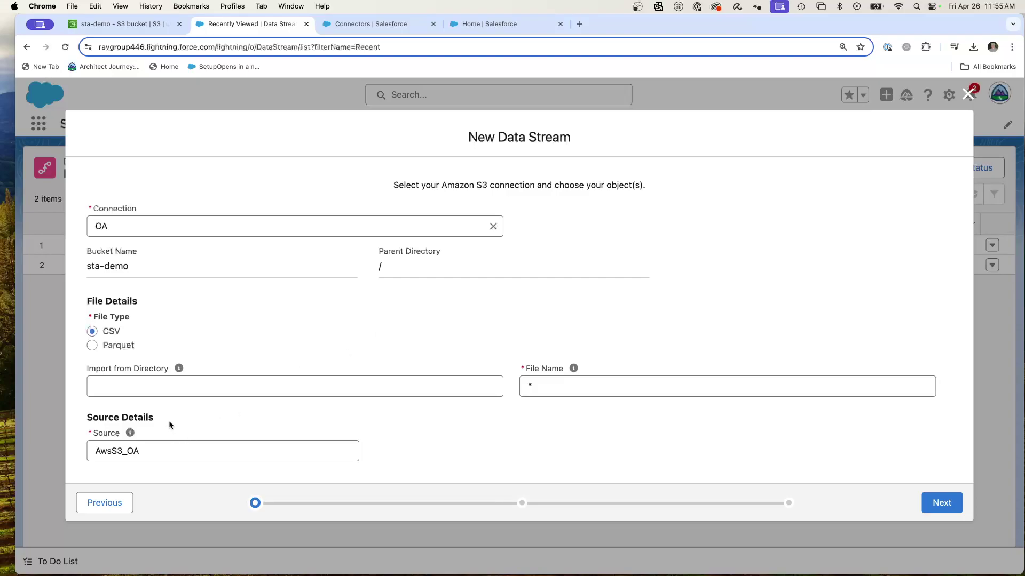
# - Paste ourairports/ from the S3 bucket as the import directory
pyautogui.click(124, 388)
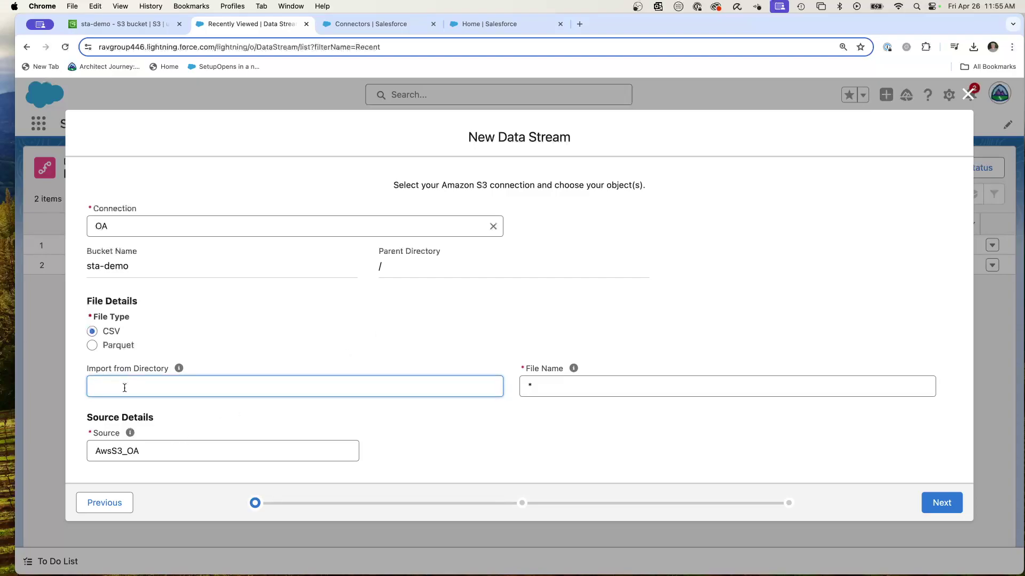
pyautogui.click(118, 24)
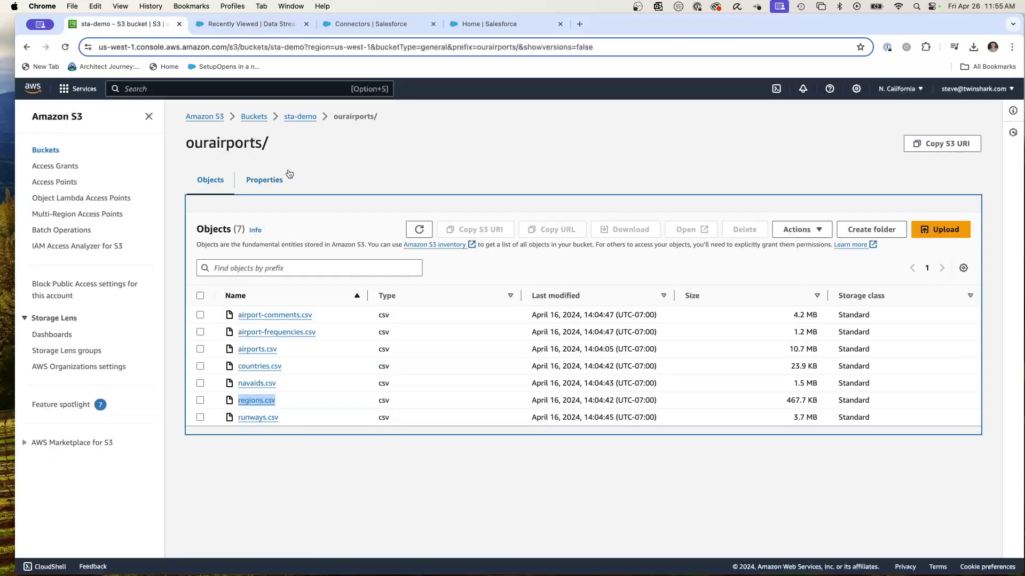
pyautogui.moveTo(272, 146); pyautogui.dragTo(187, 144)
pyautogui.press('super+c')
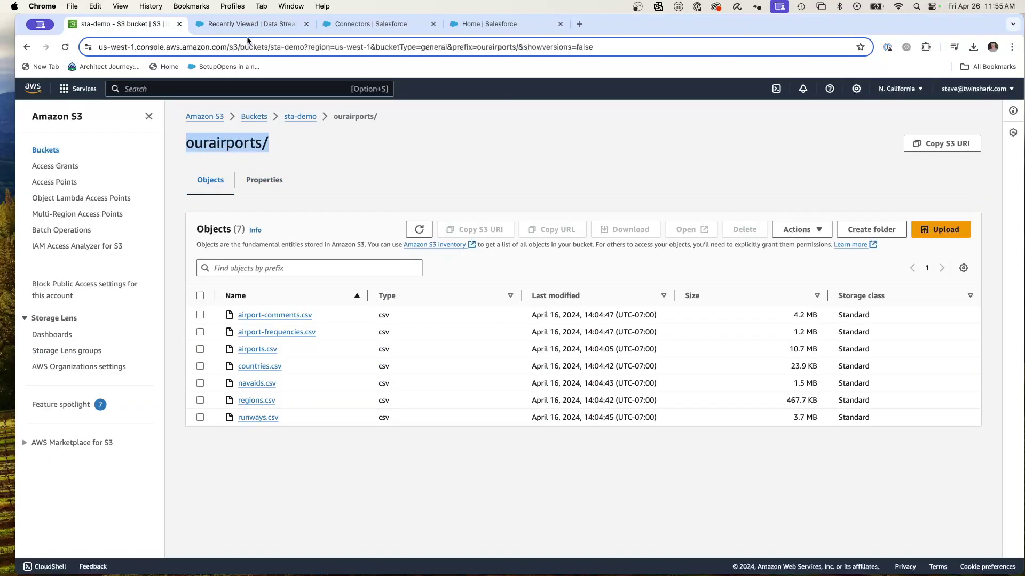
pyautogui.click(363, 24)
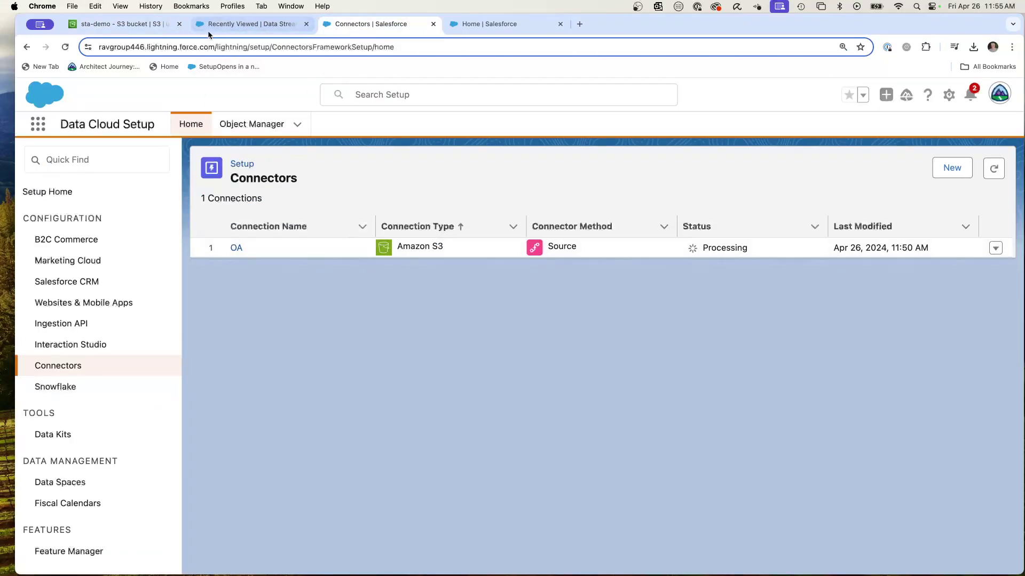
pyautogui.click(245, 24)
pyautogui.press('super+v')
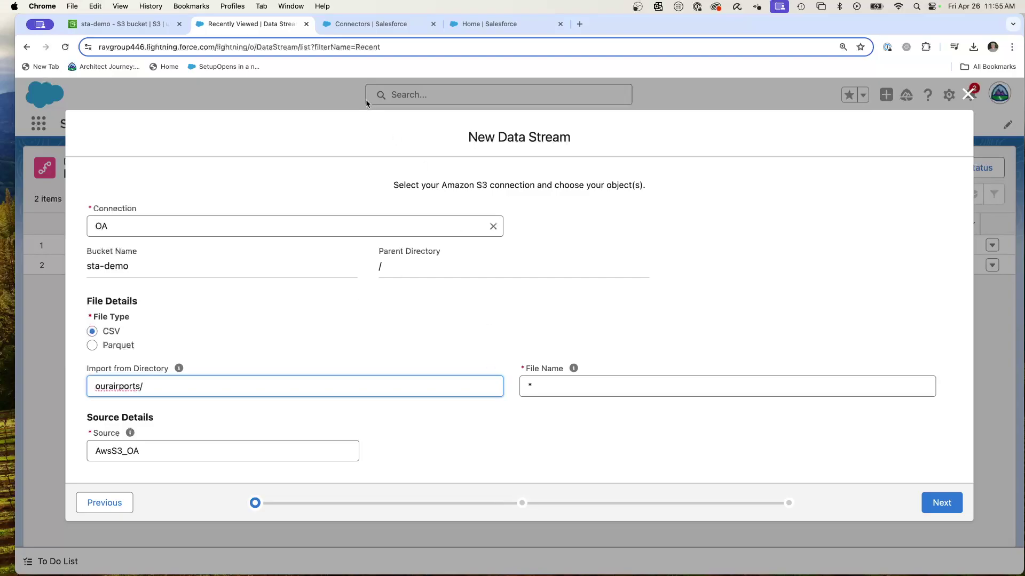
# - Replace the file name with regions.csv copied from the S3 listing
pyautogui.click(122, 24)
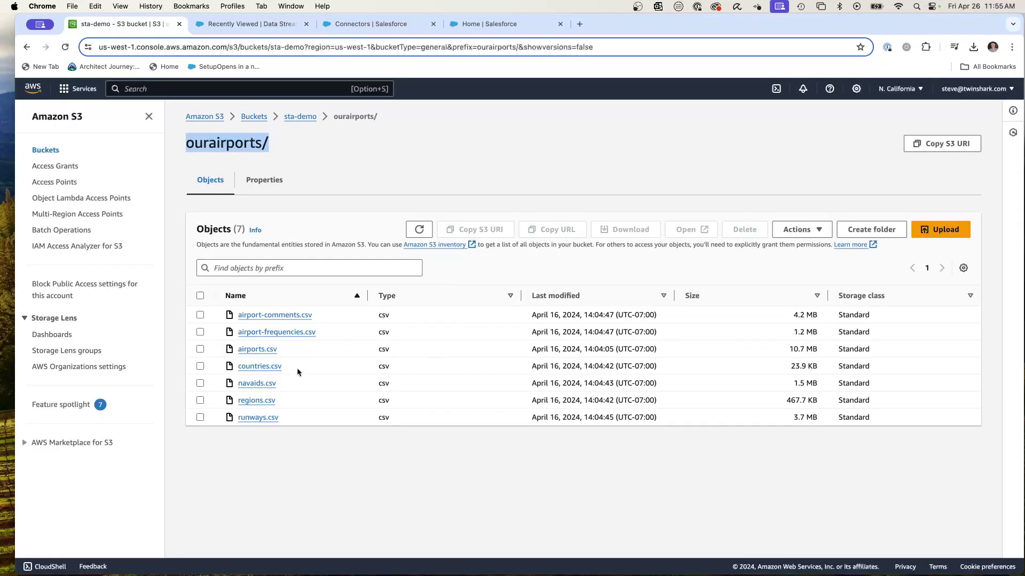
pyautogui.moveTo(279, 404); pyautogui.dragTo(241, 401)
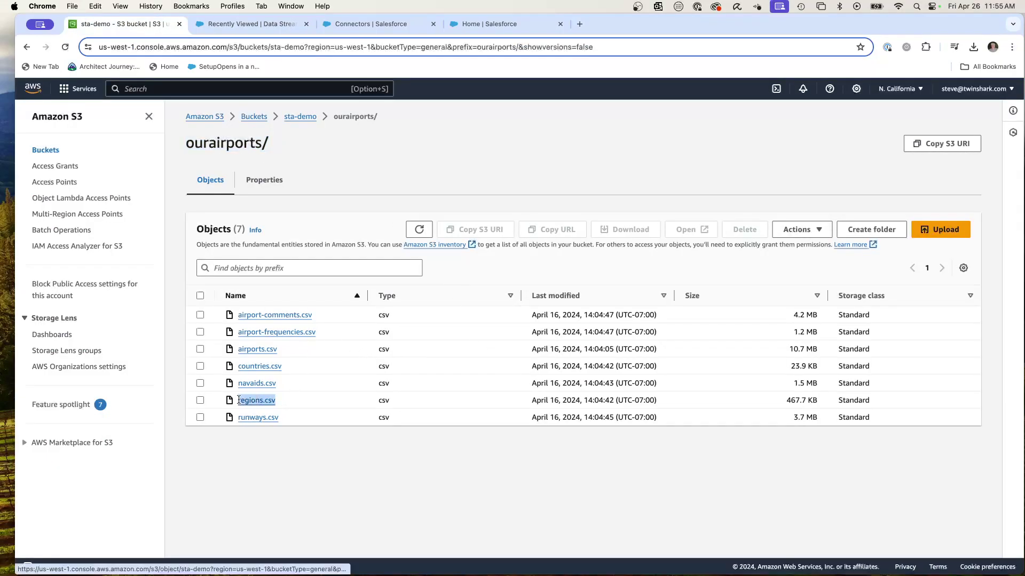
pyautogui.click(248, 24)
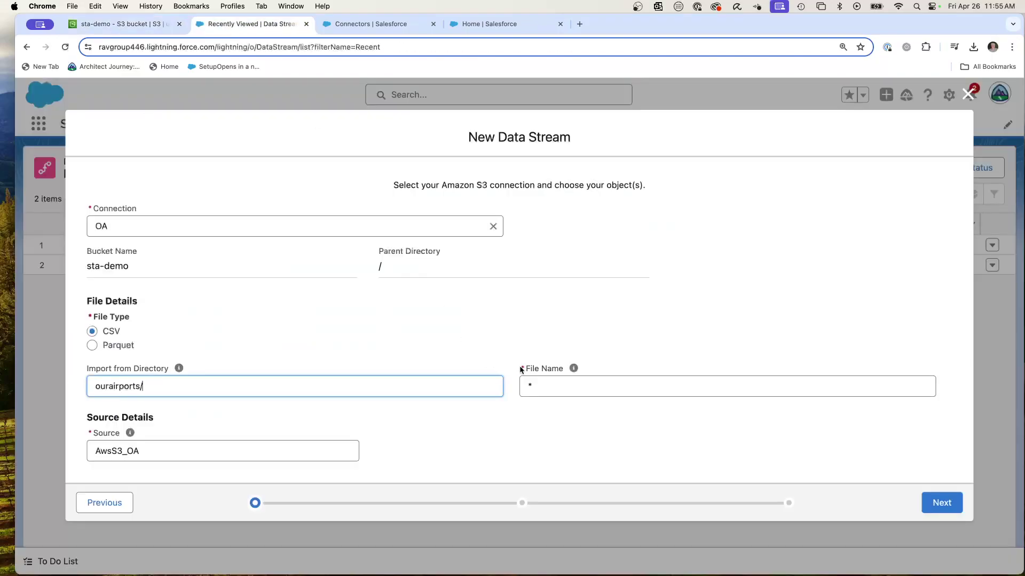
pyautogui.click(522, 374)
pyautogui.press('super+a')
pyautogui.write('regions.csv')
# - Change the source to S3OA and proceed to the data lake object step
pyautogui.click(145, 454)
pyautogui.moveTo(145, 455); pyautogui.dragTo(69, 450)
pyautogui.write('S3')
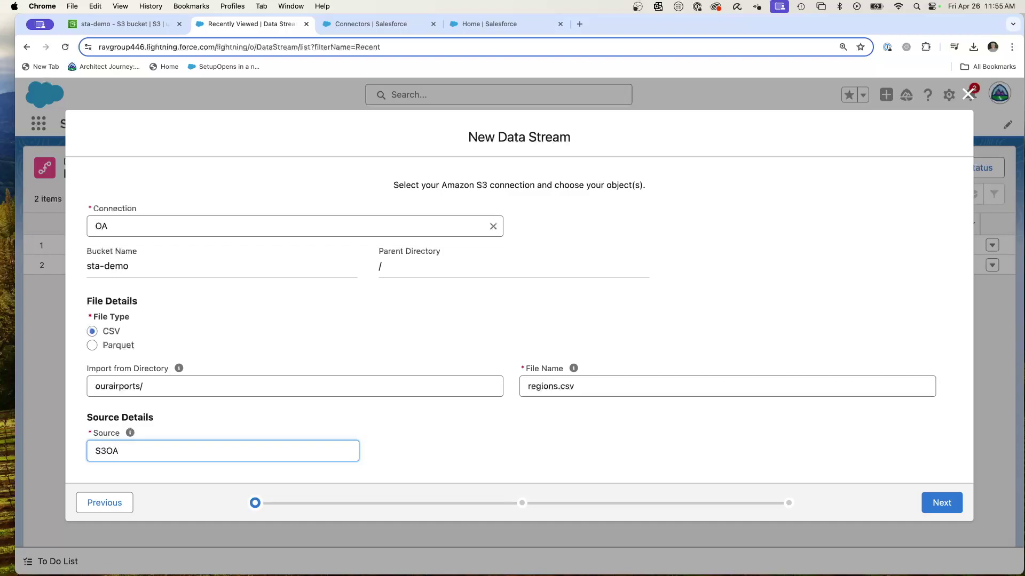
pyautogui.click(931, 503)
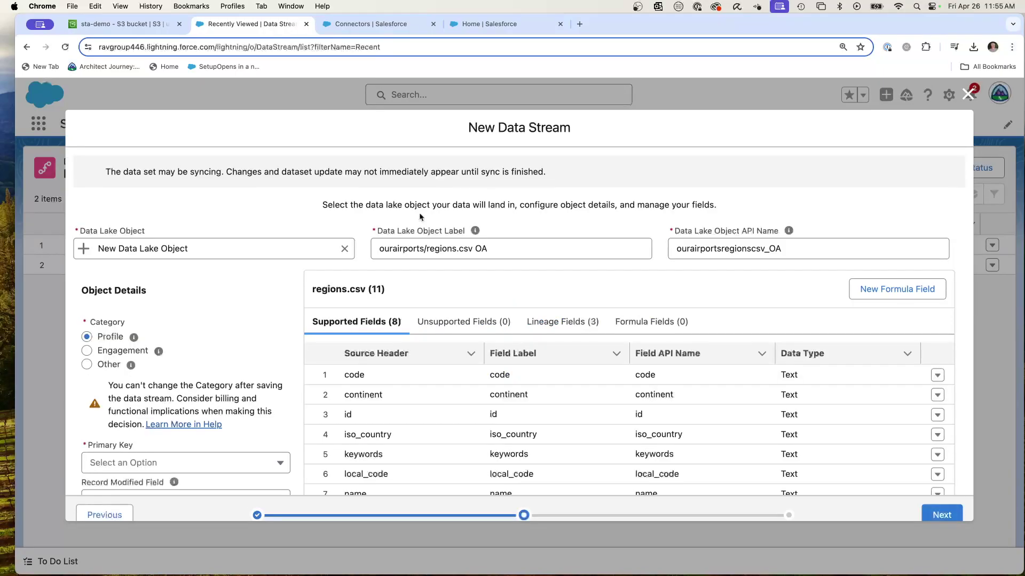
# - Label the data lake object 'Region' with category Other and primary key id
pyautogui.moveTo(507, 247); pyautogui.dragTo(358, 248)
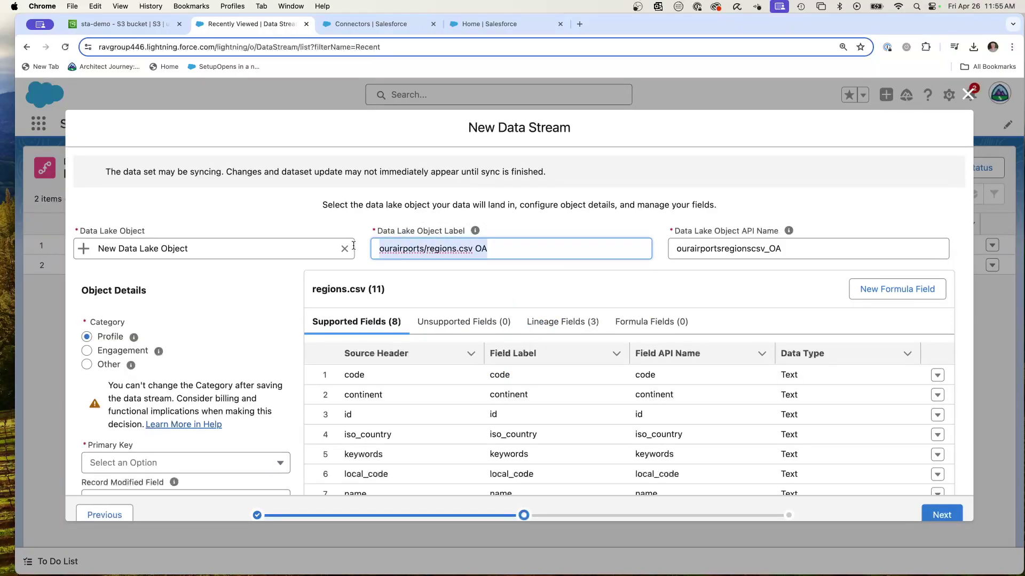
pyautogui.write('Region')
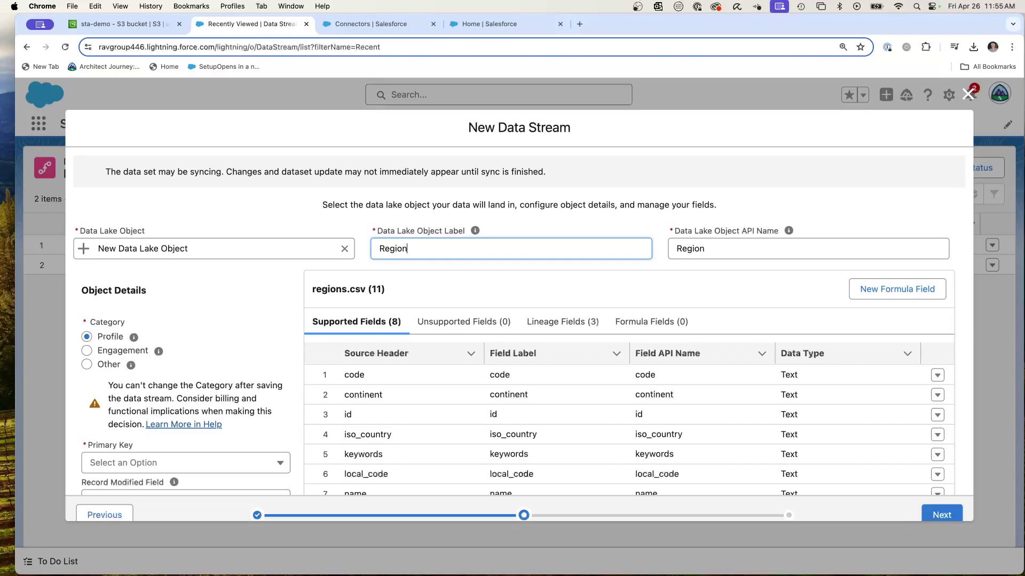
pyautogui.scroll(-1, 448, 306)
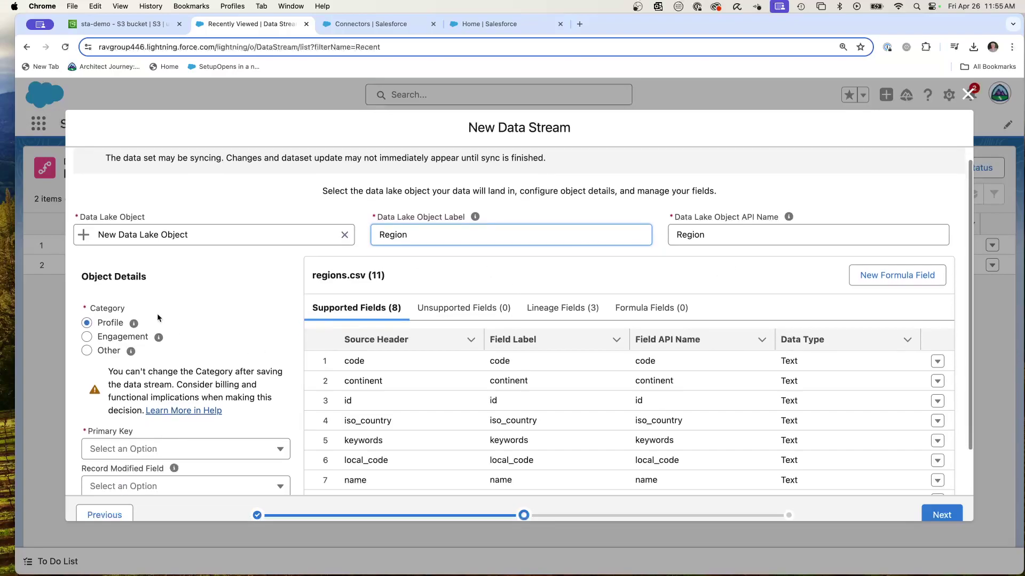
pyautogui.click(109, 350)
pyautogui.click(136, 449)
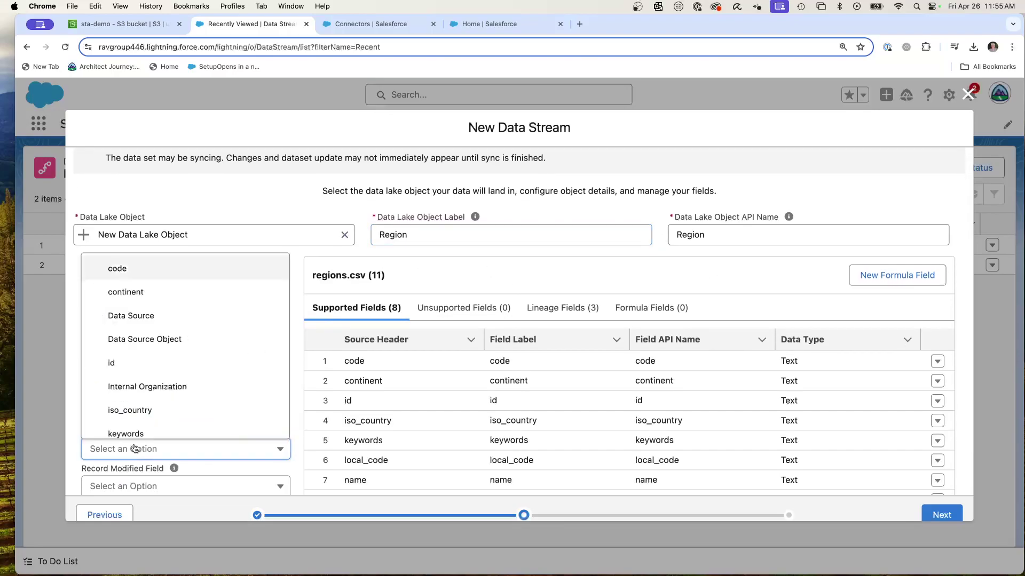
pyautogui.click(128, 363)
pyautogui.scroll(-2, 704, 462)
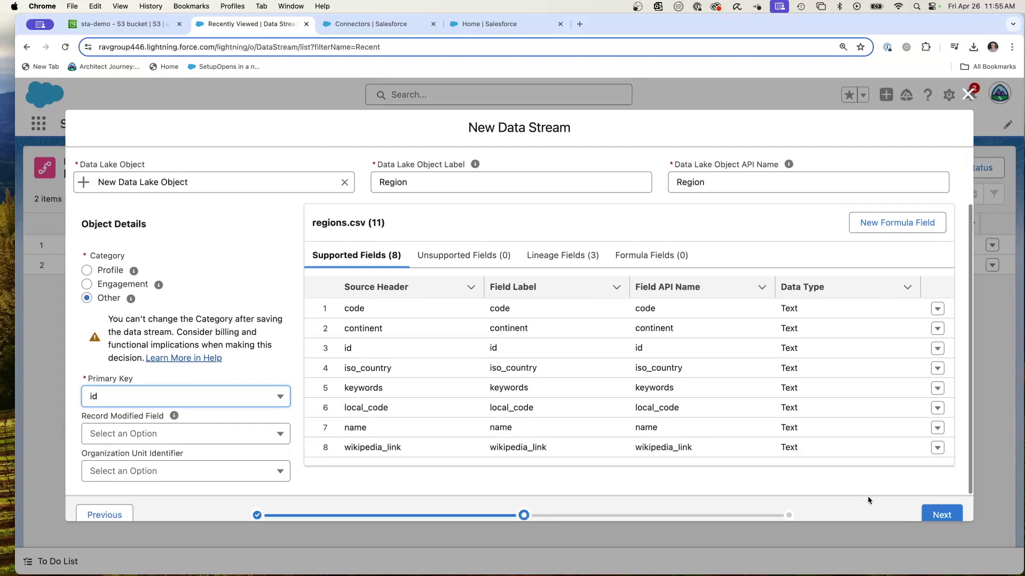
# - Proceed to the final step and deploy the Region data stream
pyautogui.click(940, 515)
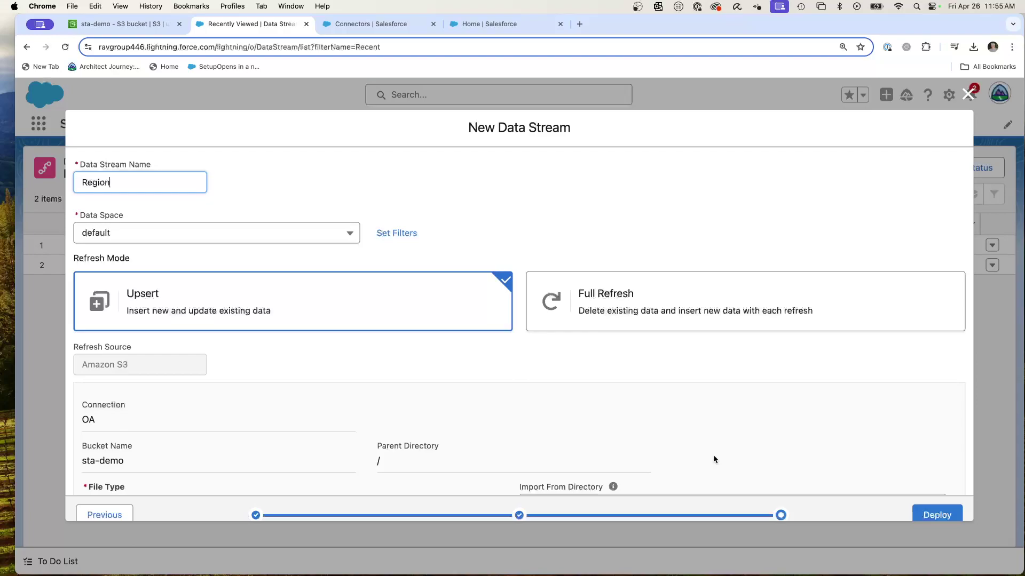
pyautogui.scroll(-8, 728, 444)
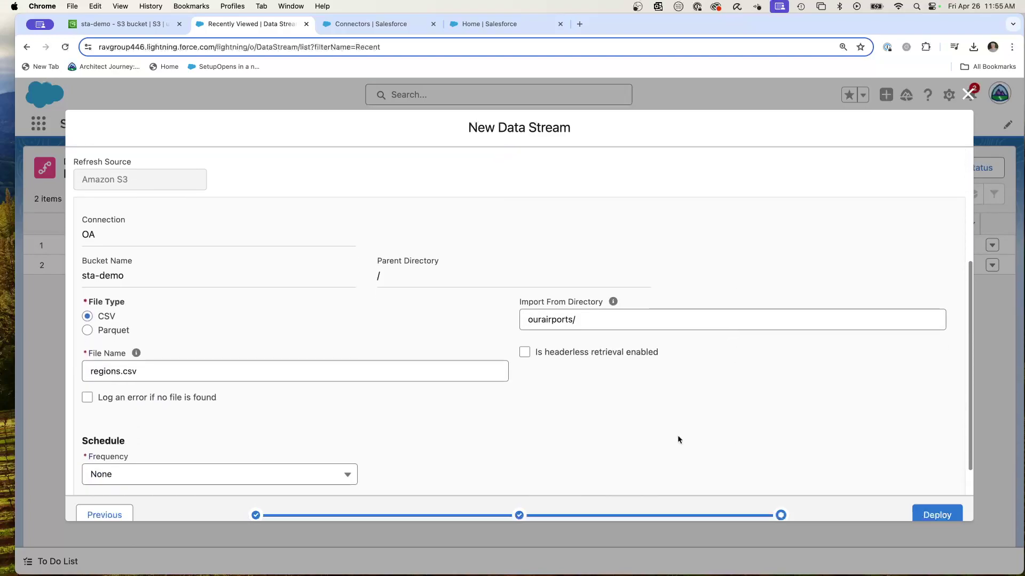
pyautogui.click(932, 515)
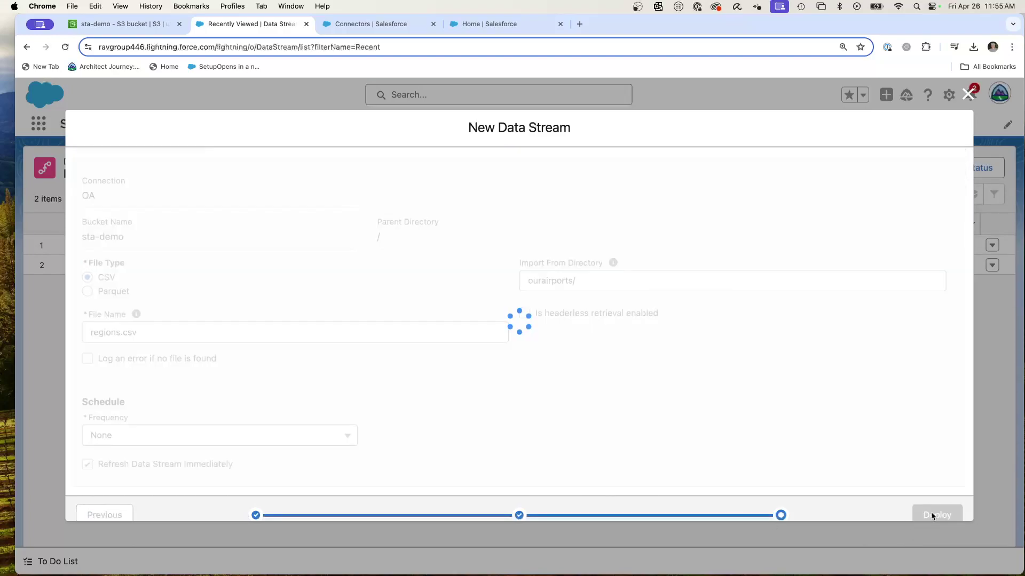